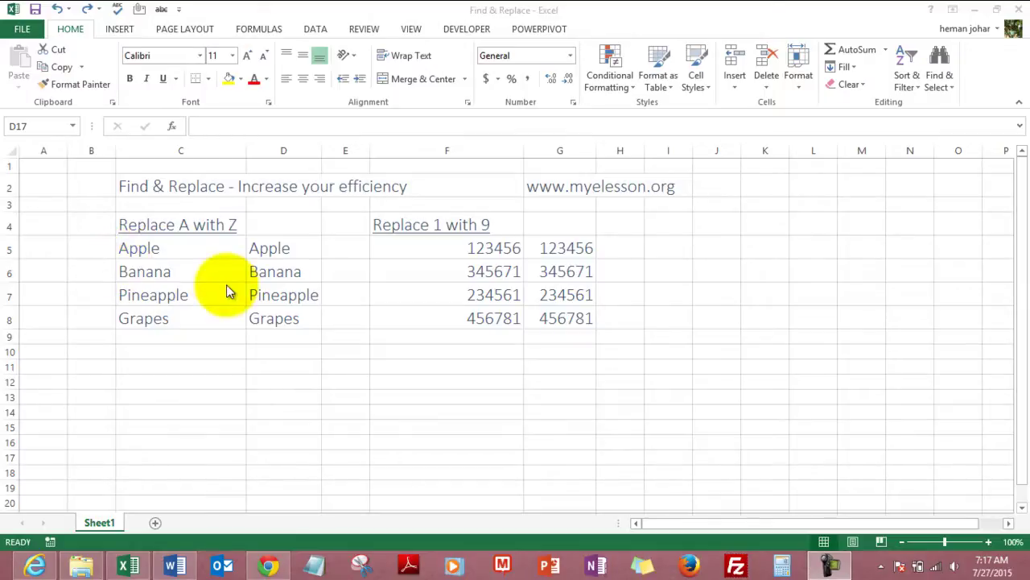
# Bring the workbook forward and select the fruit names in D5:D8.
pyautogui.hotkey('alt', 'Tab')
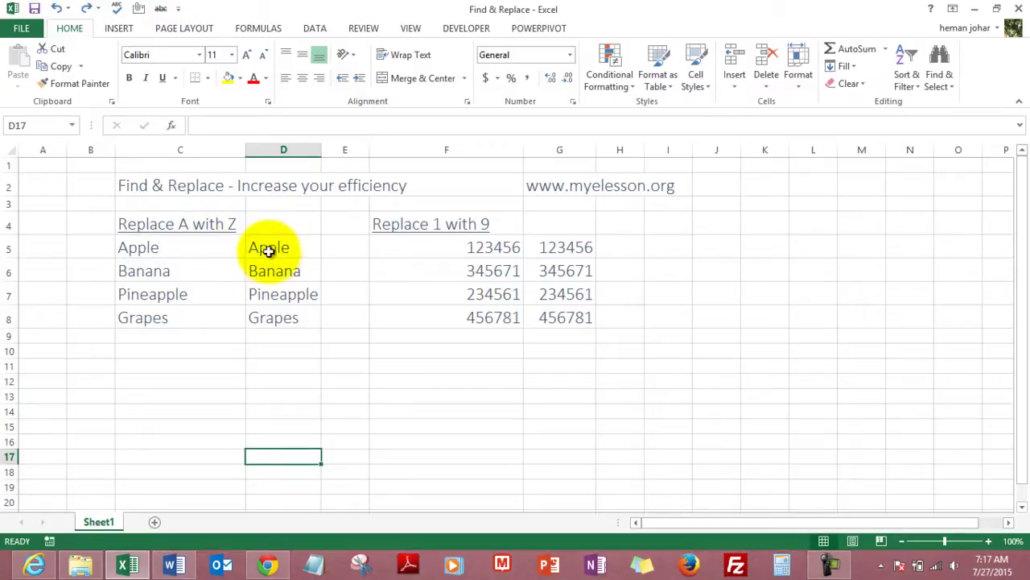
pyautogui.click(261, 248)
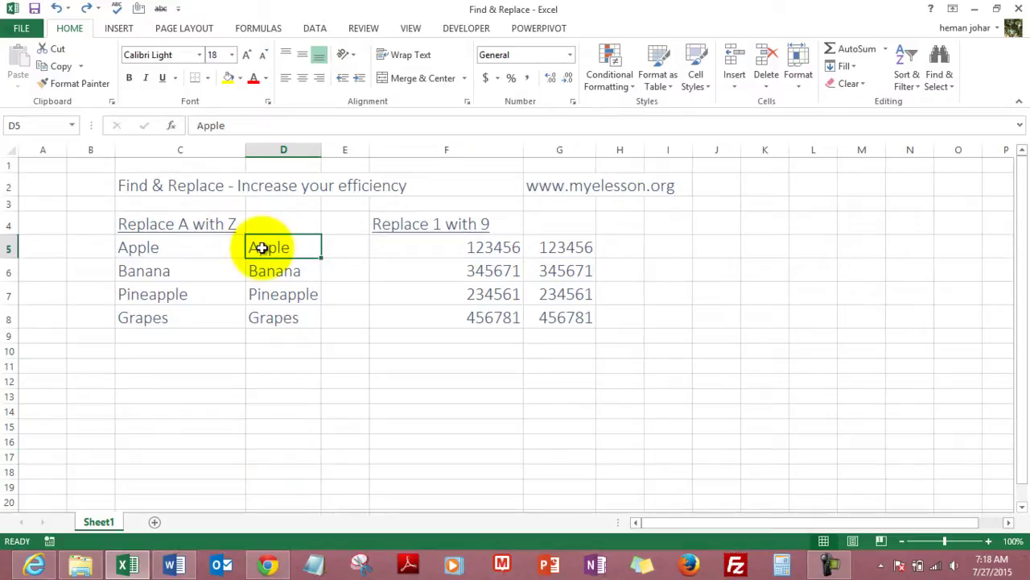
pyautogui.hotkey('shift', 'Down')
pyautogui.hotkey('shift', 'Down')
pyautogui.hotkey('shift', 'Down')
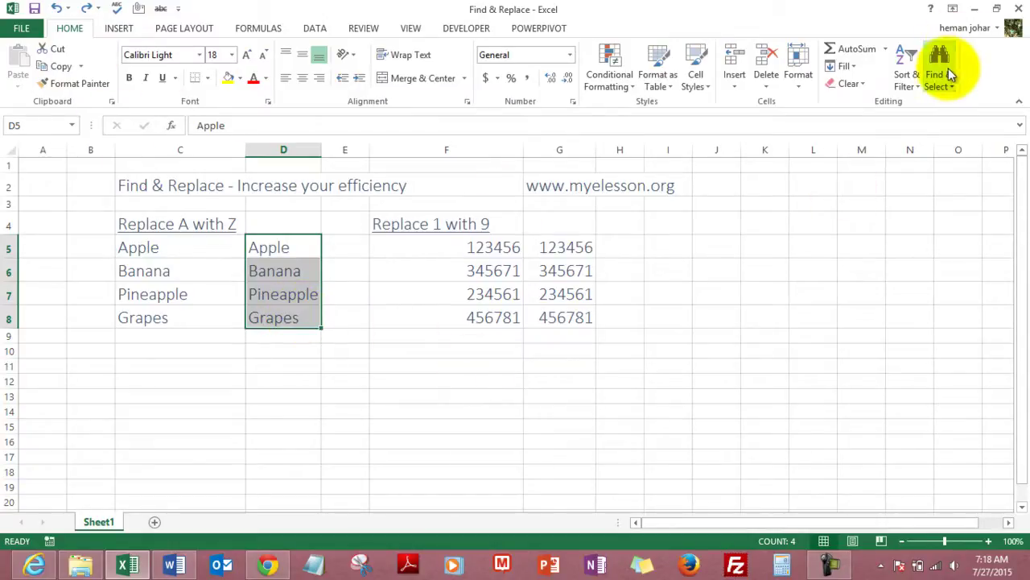
# Open Find & Select > Replace with 'a' in Find what and 'z' in Replace with.
pyautogui.click(939, 64)
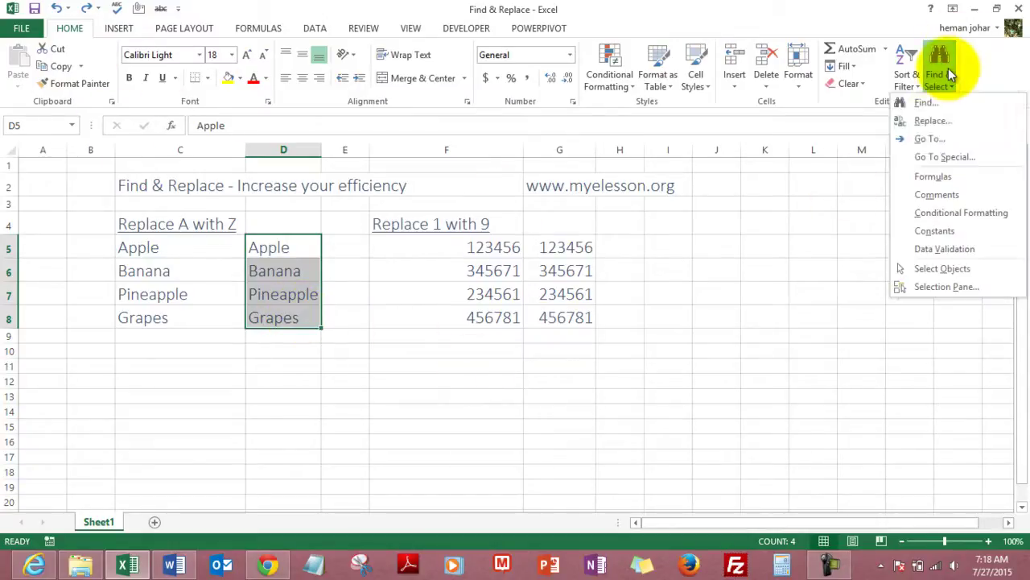
pyautogui.click(932, 121)
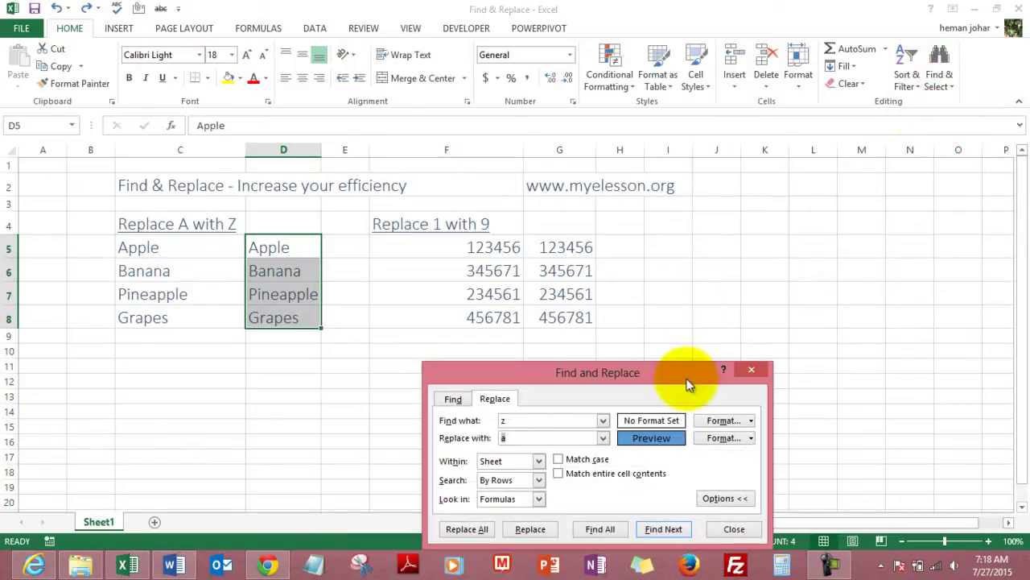
pyautogui.click(714, 499)
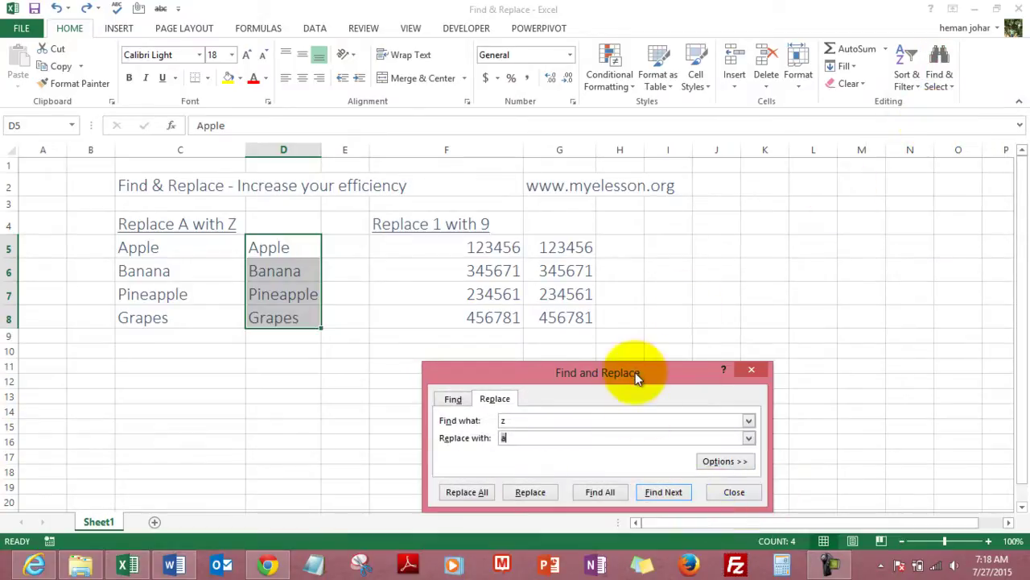
pyautogui.moveTo(635, 371); pyautogui.dragTo(686, 339)
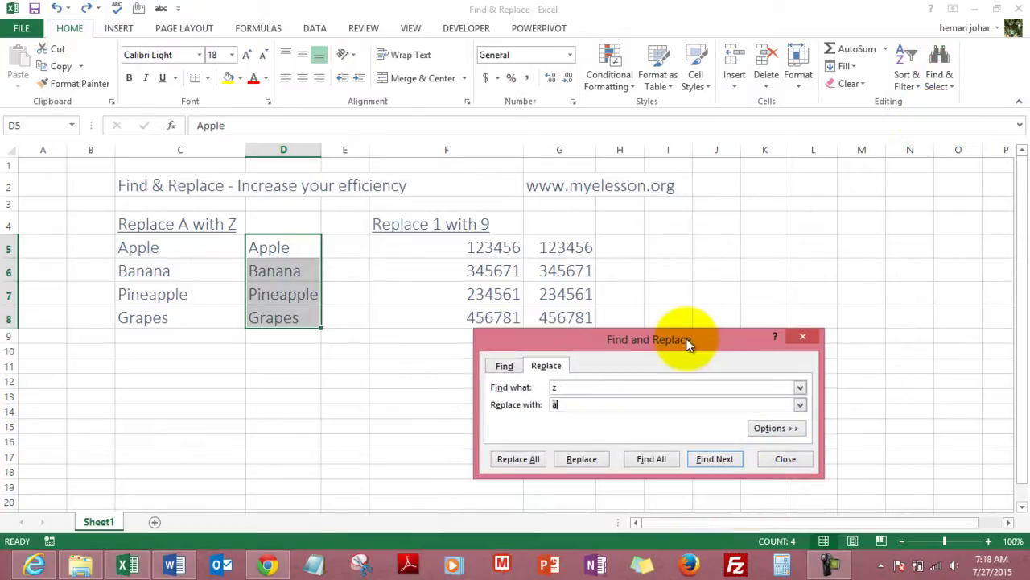
pyautogui.click(615, 387)
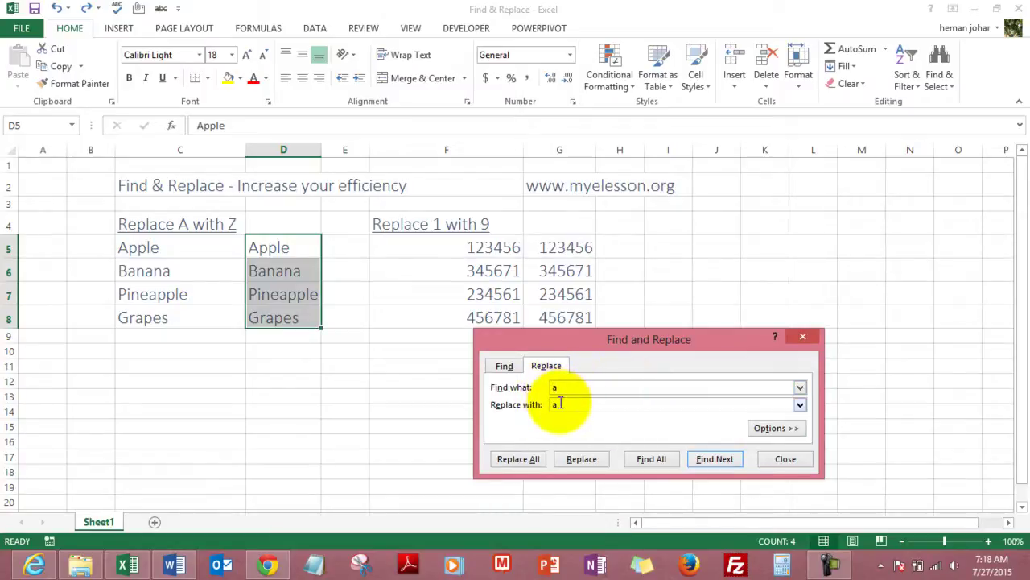
pyautogui.press('Tab')
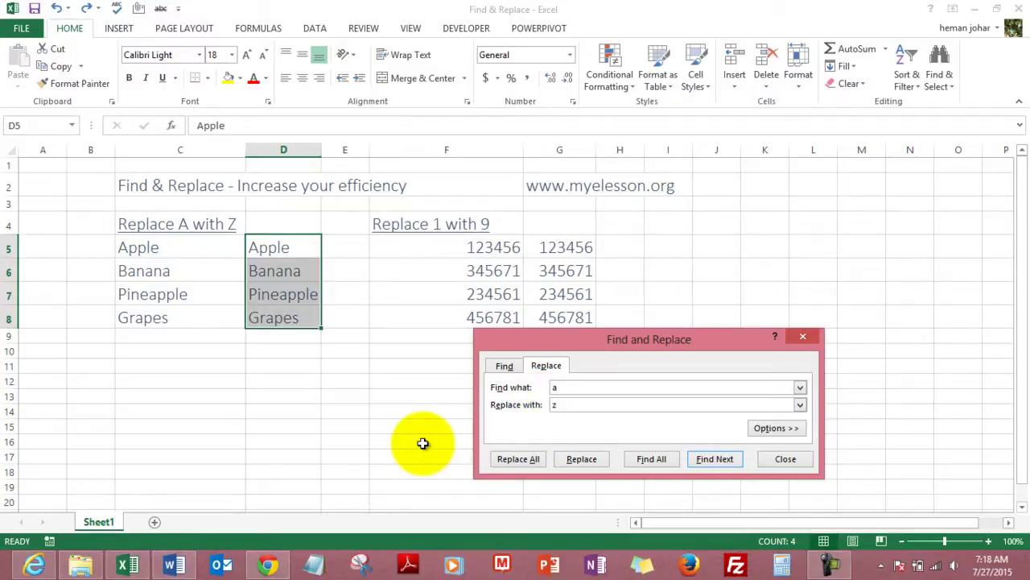
pyautogui.write('z')
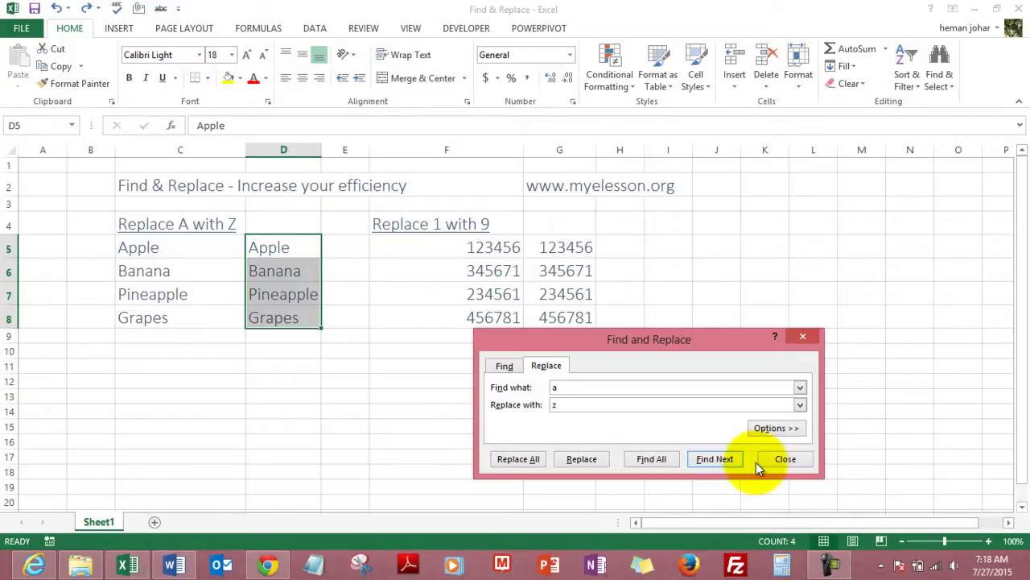
pyautogui.click(766, 428)
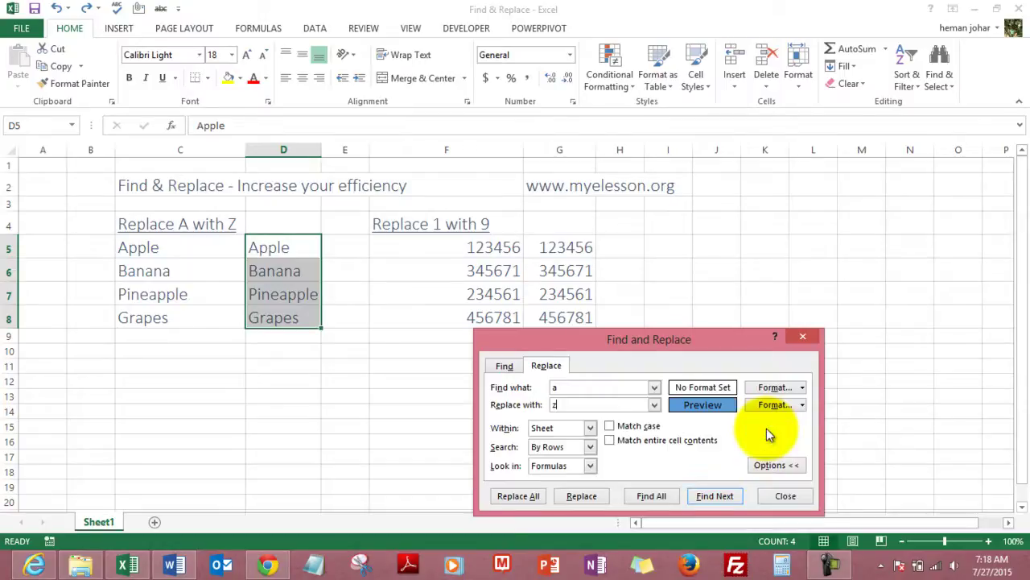
pyautogui.click(779, 467)
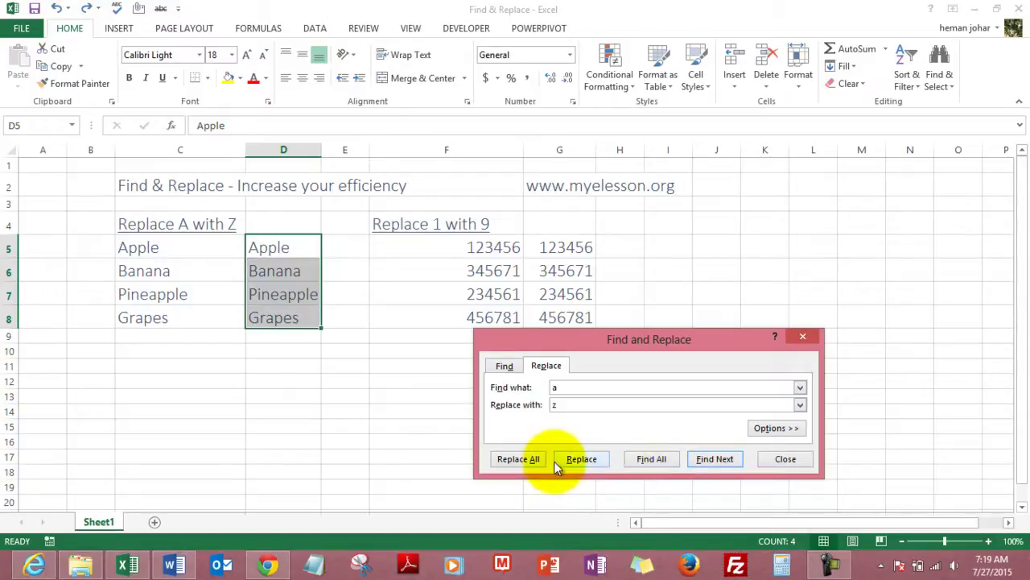
# List all four 'a' matches, jump to Banana in D6, then Replace All for 17 replacements.
pyautogui.click(640, 463)
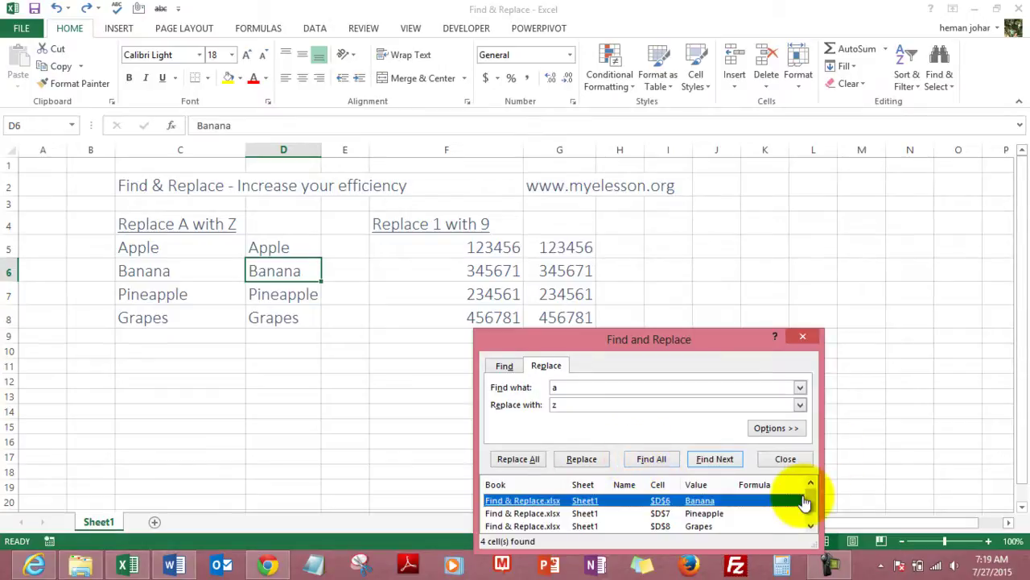
pyautogui.moveTo(812, 489)
pyautogui.mouseDown()
pyautogui.moveTo(812, 519)
pyautogui.moveTo(813, 484)
pyautogui.mouseUp()
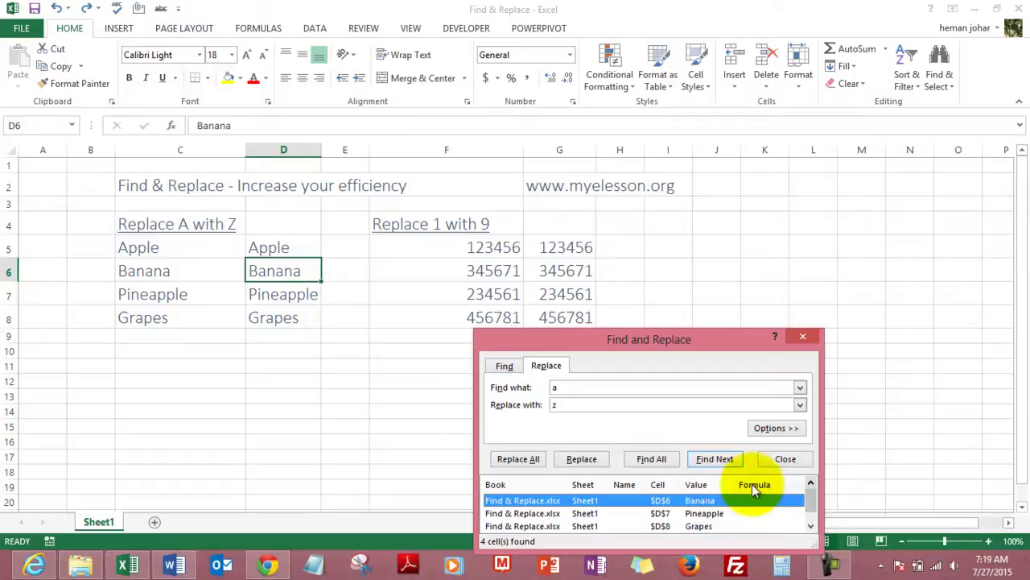
pyautogui.click(720, 502)
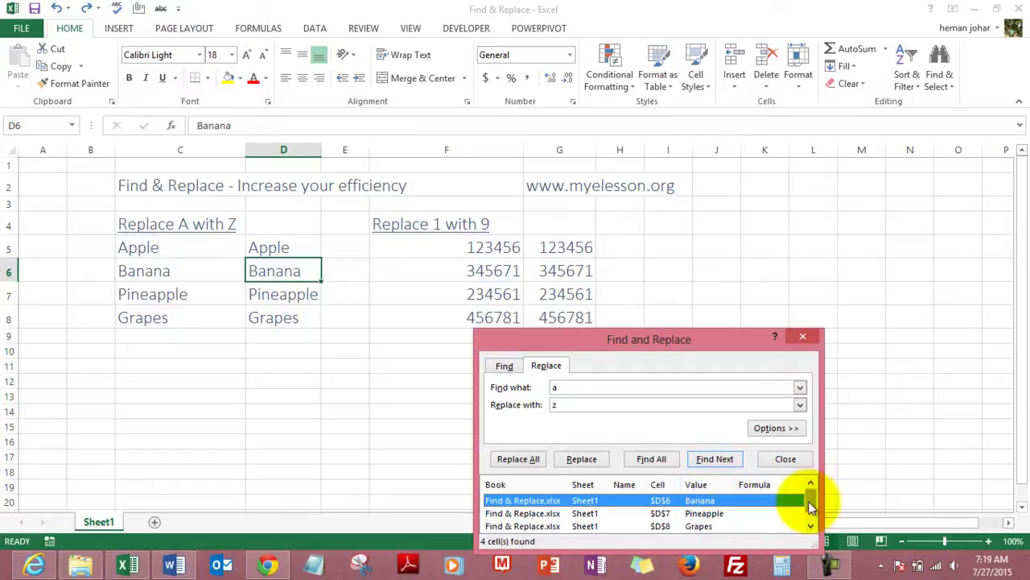
pyautogui.moveTo(810, 501); pyautogui.dragTo(811, 526)
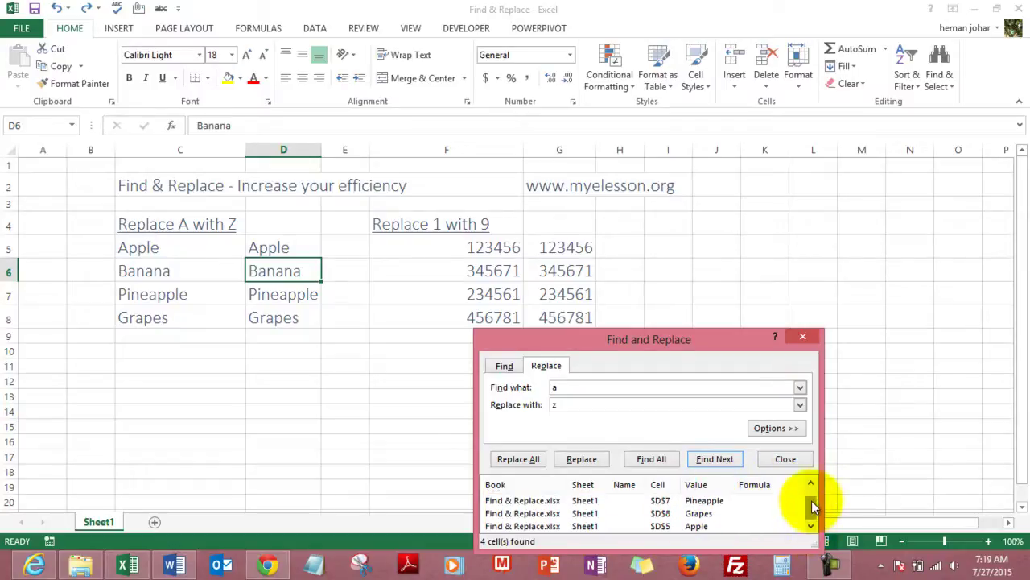
pyautogui.click(518, 459)
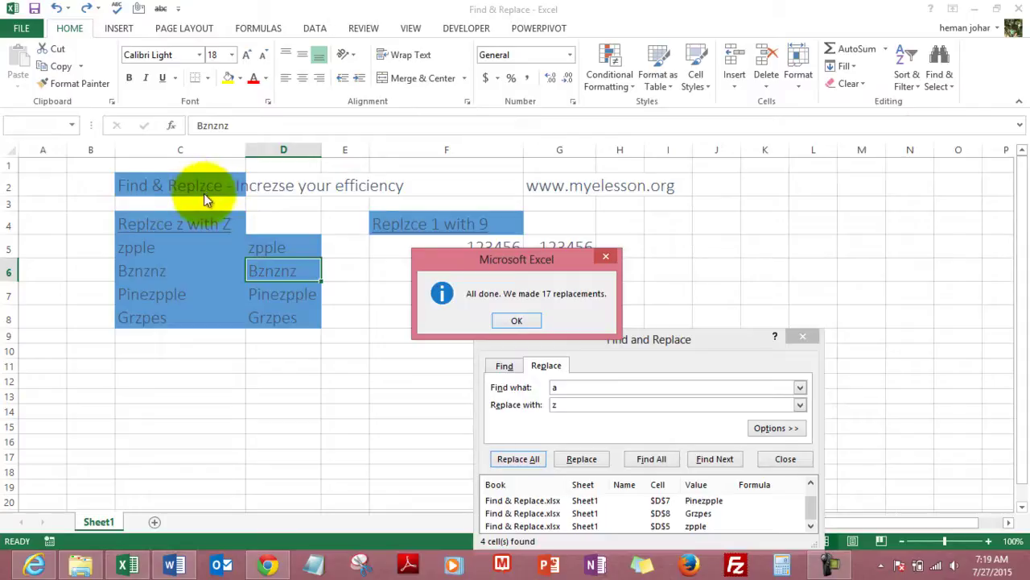
# Undo the 17 sheet-wide replacements, reselect D5:D8 and reopen Find and Replace with Ctrl+H.
pyautogui.click(520, 321)
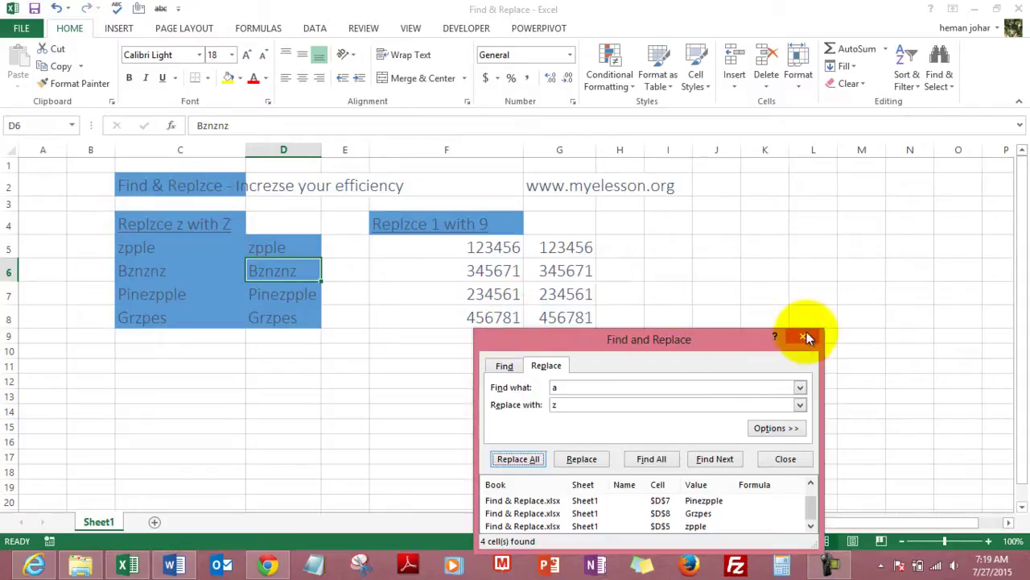
pyautogui.click(804, 336)
pyautogui.hotkey('ctrl', 'z')
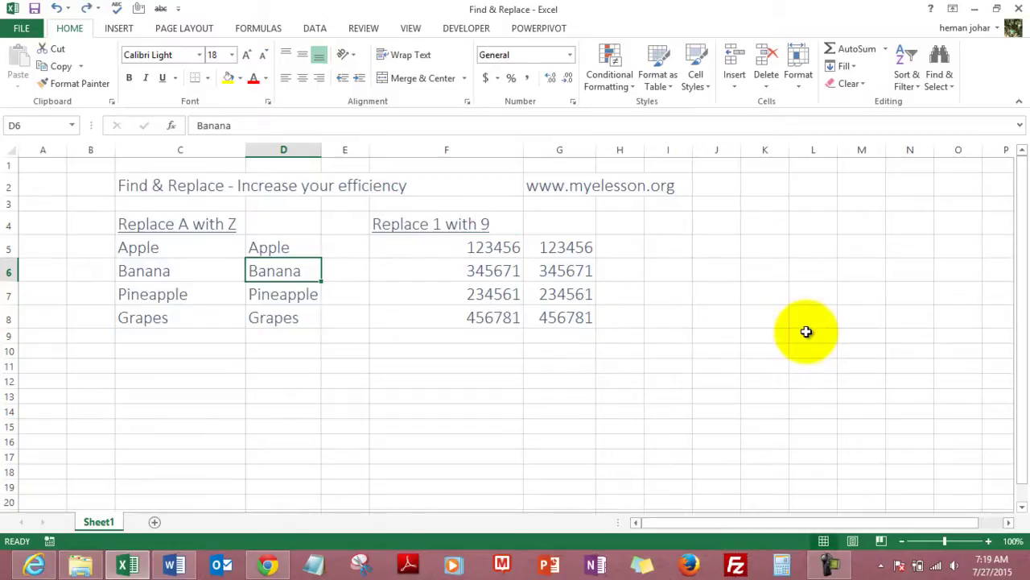
pyautogui.moveTo(251, 247); pyautogui.dragTo(276, 317)
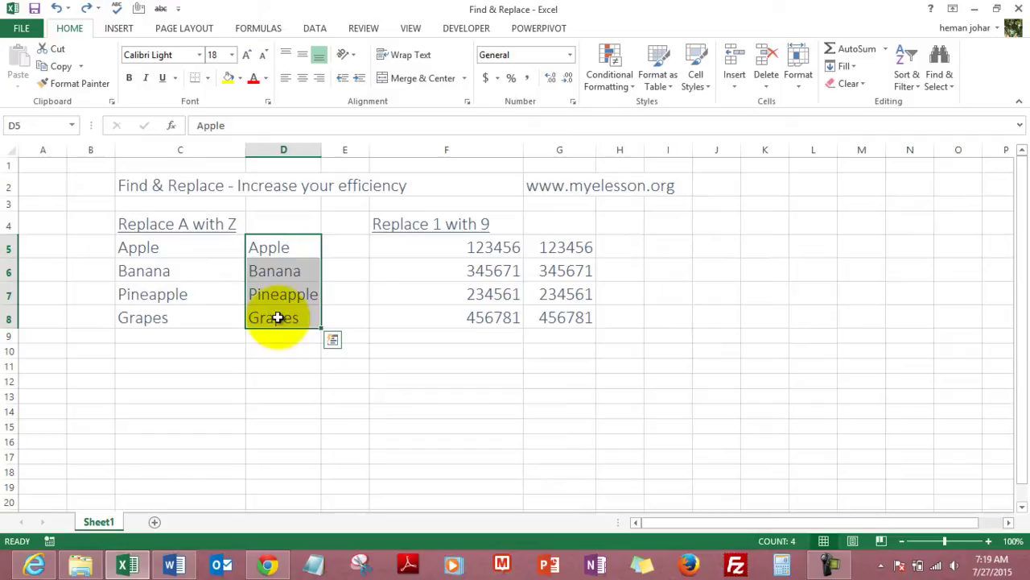
pyautogui.hotkey('ctrl', 'h')
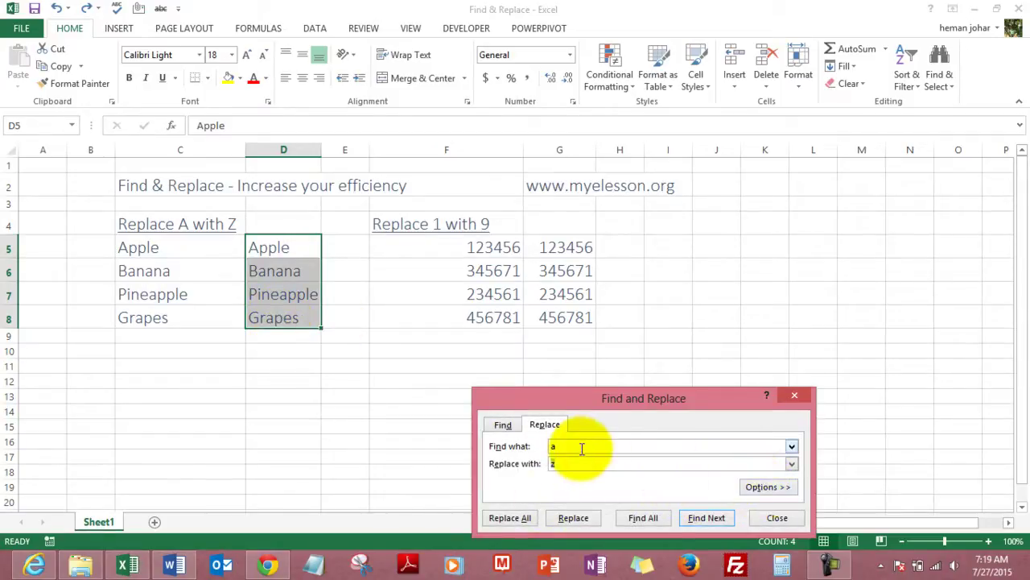
# Set the replacement format to No Color fill, then Replace All on D5:D8 for 6 replacements.
pyautogui.click(765, 484)
pyautogui.click(768, 464)
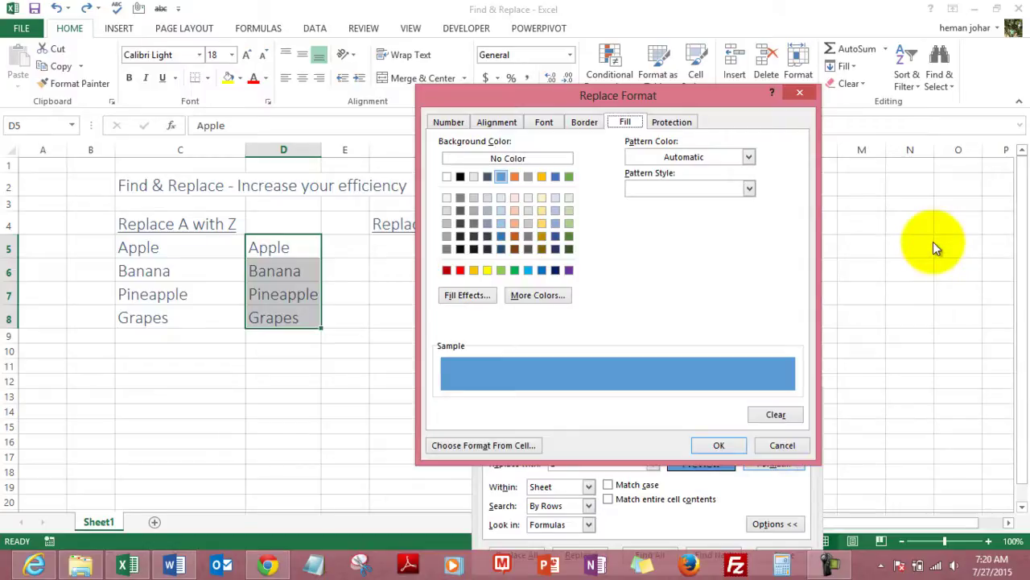
pyautogui.click(799, 92)
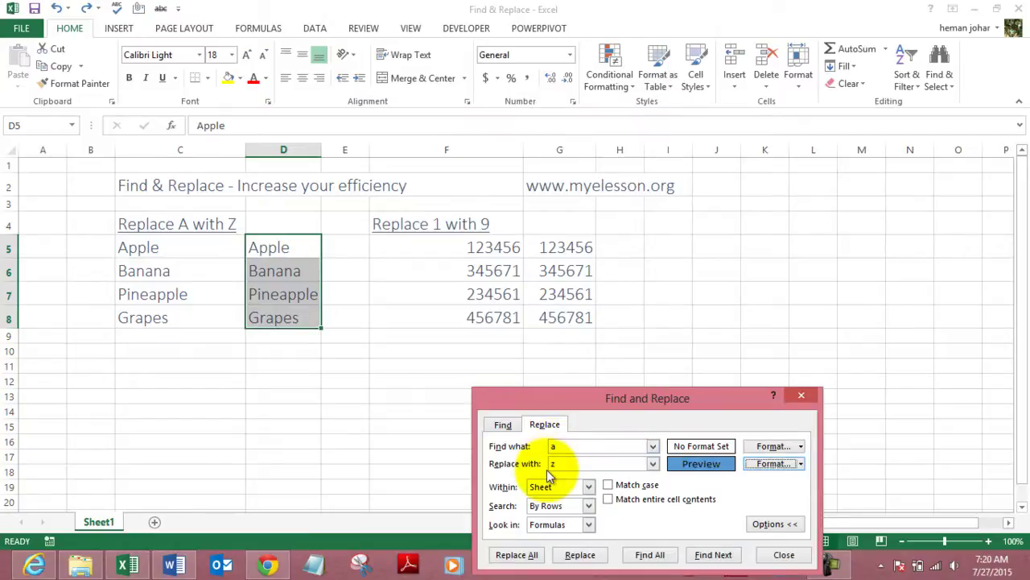
pyautogui.click(801, 464)
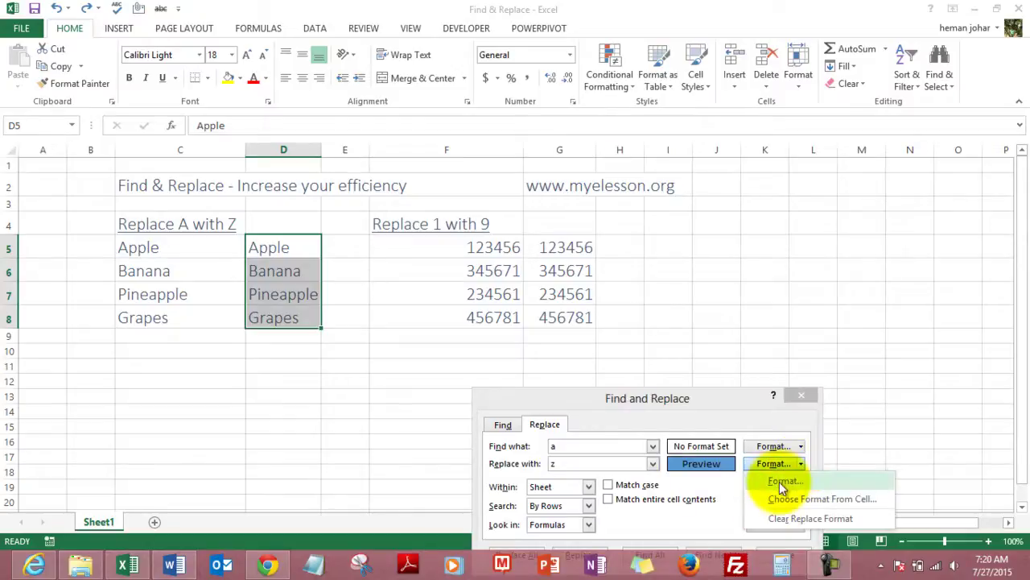
pyautogui.click(781, 483)
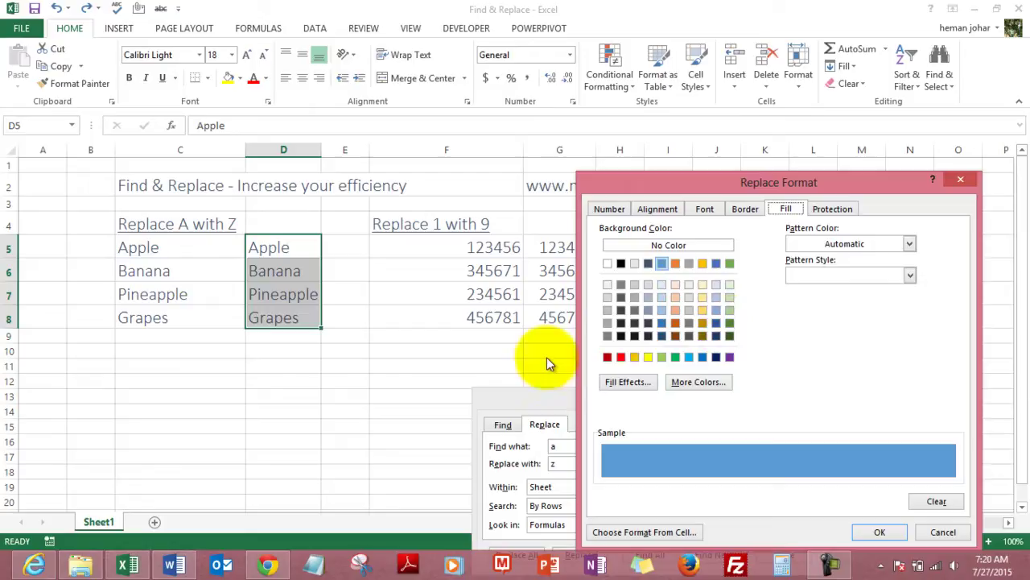
pyautogui.click(635, 357)
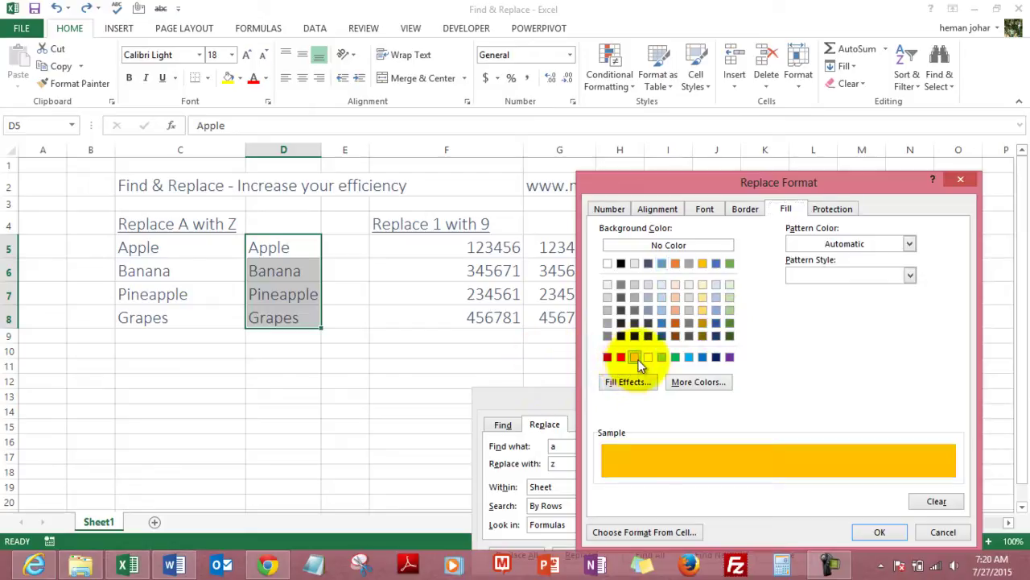
pyautogui.click(653, 244)
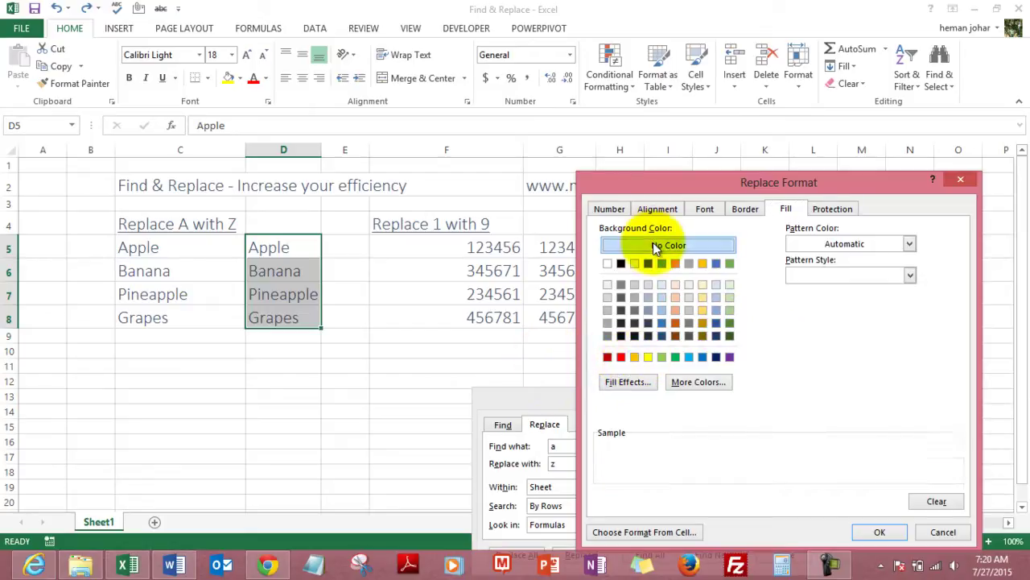
pyautogui.click(874, 532)
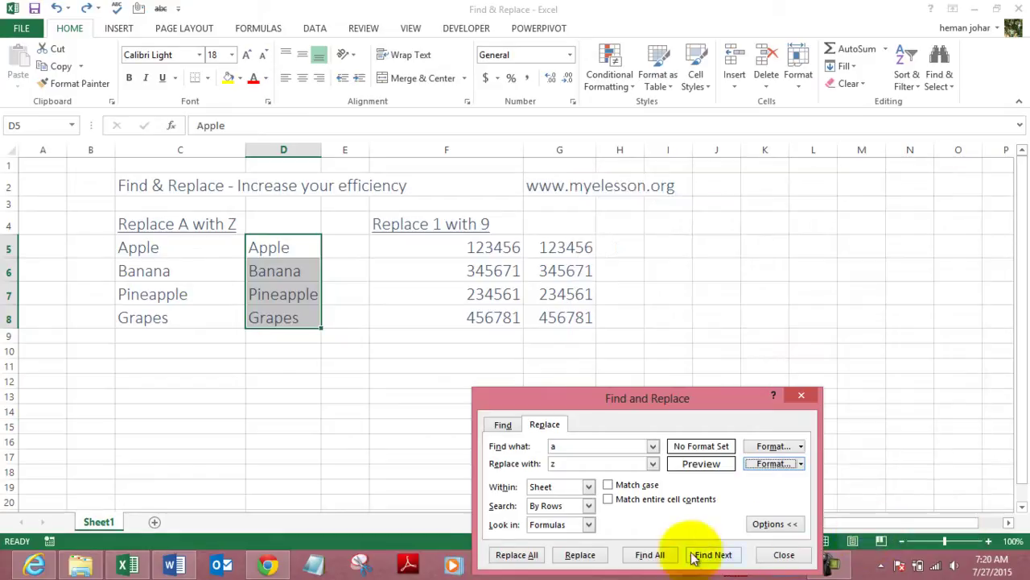
pyautogui.click(527, 555)
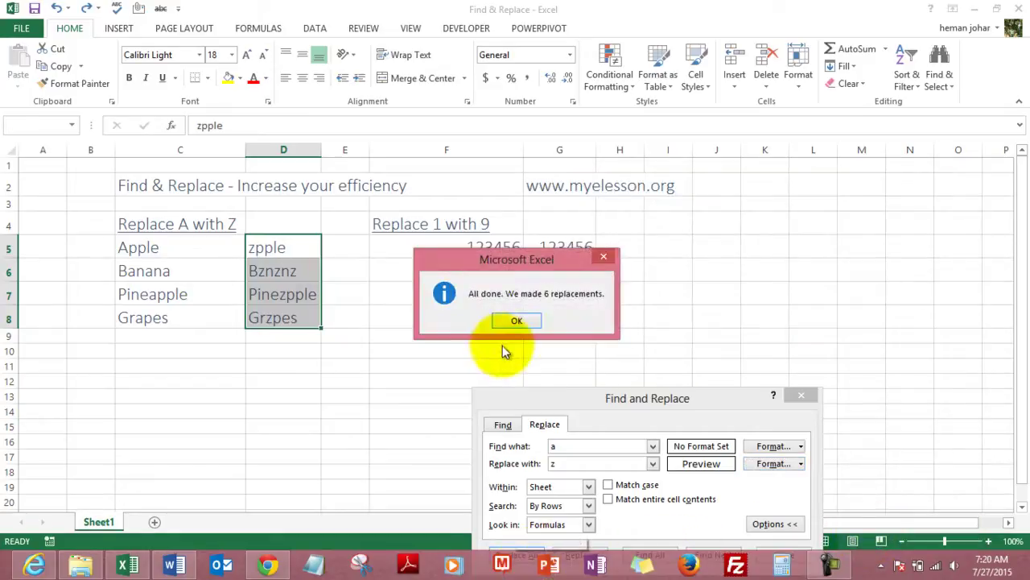
# Dismiss the '6 replacements' message and close Find and Replace.
pyautogui.click(533, 322)
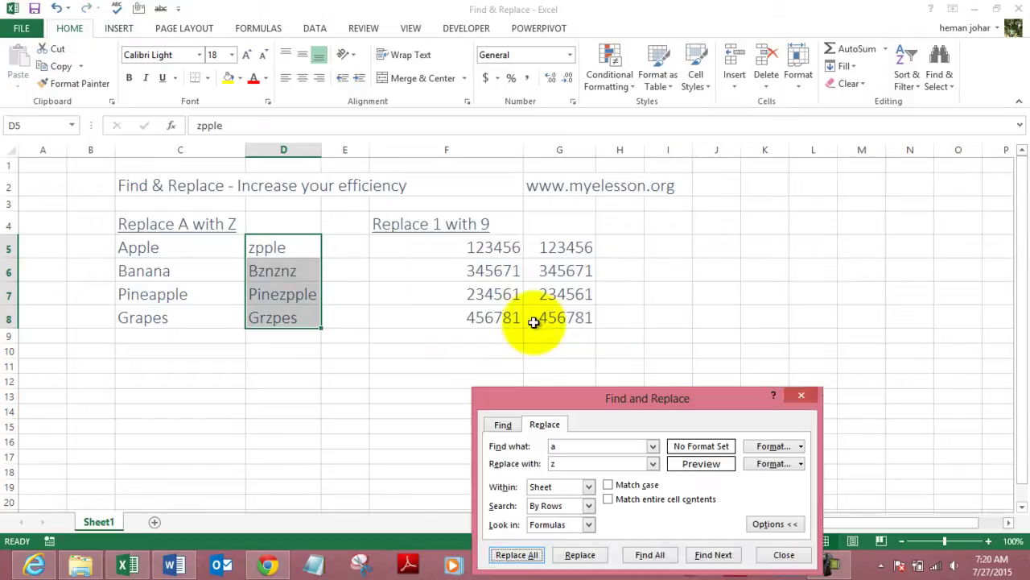
pyautogui.click(801, 394)
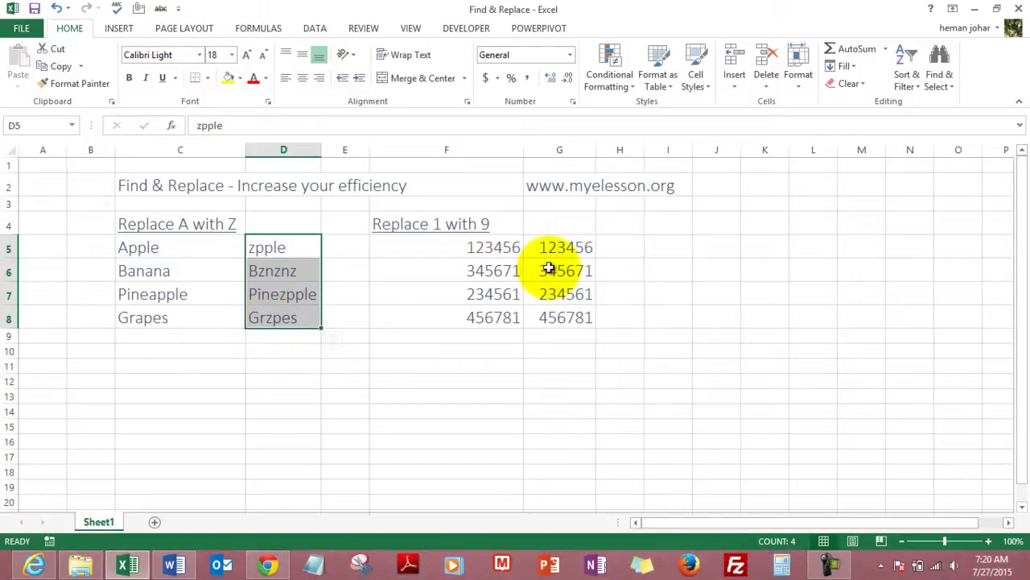
# Select the numbers in G5:G8 and open Find and Replace with Ctrl+H.
pyautogui.click(566, 249)
pyautogui.hotkey('shift', 'Down')
pyautogui.hotkey('shift', 'Down')
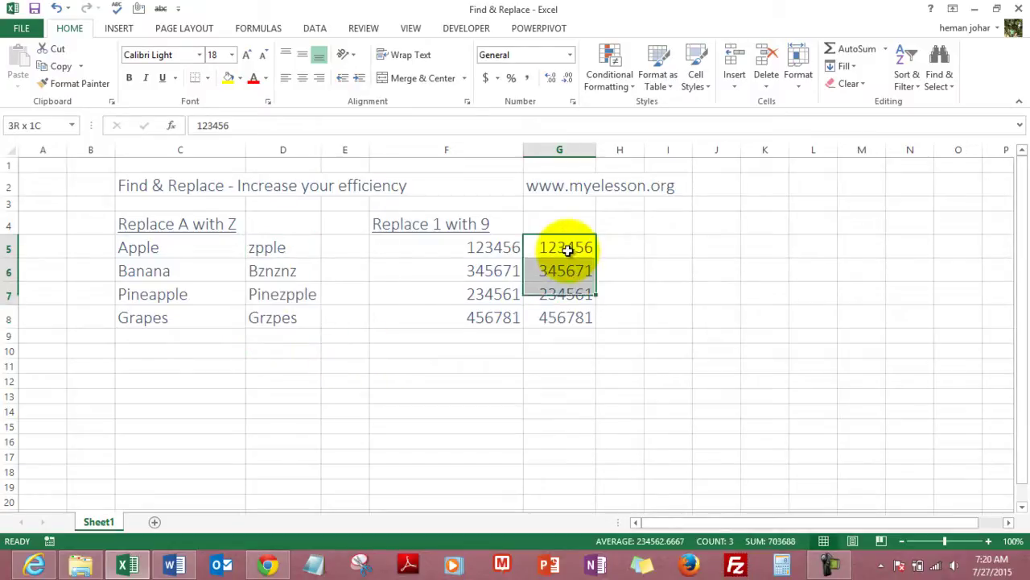
pyautogui.hotkey('shift', 'Down')
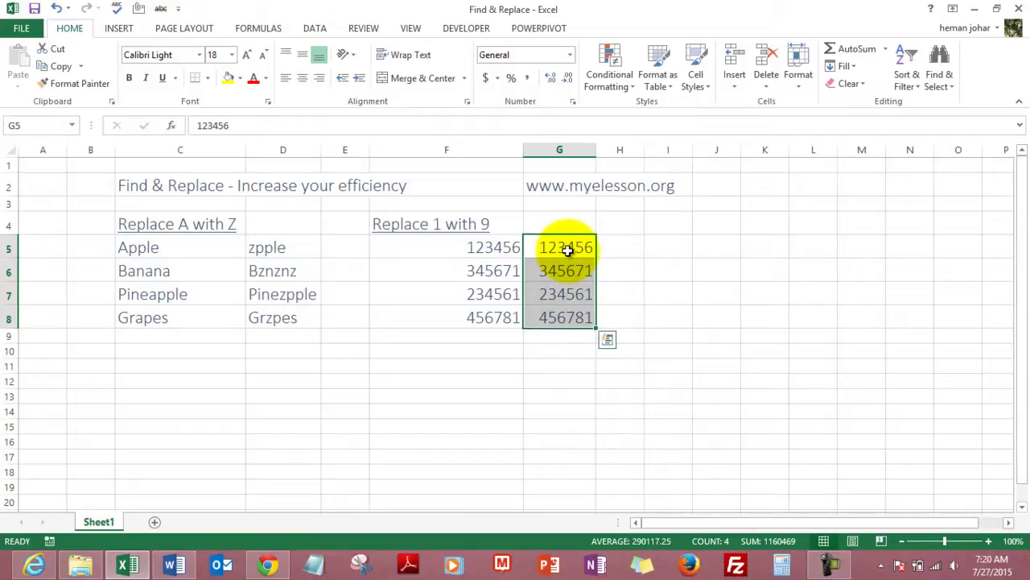
pyautogui.hotkey('ctrl', 'h')
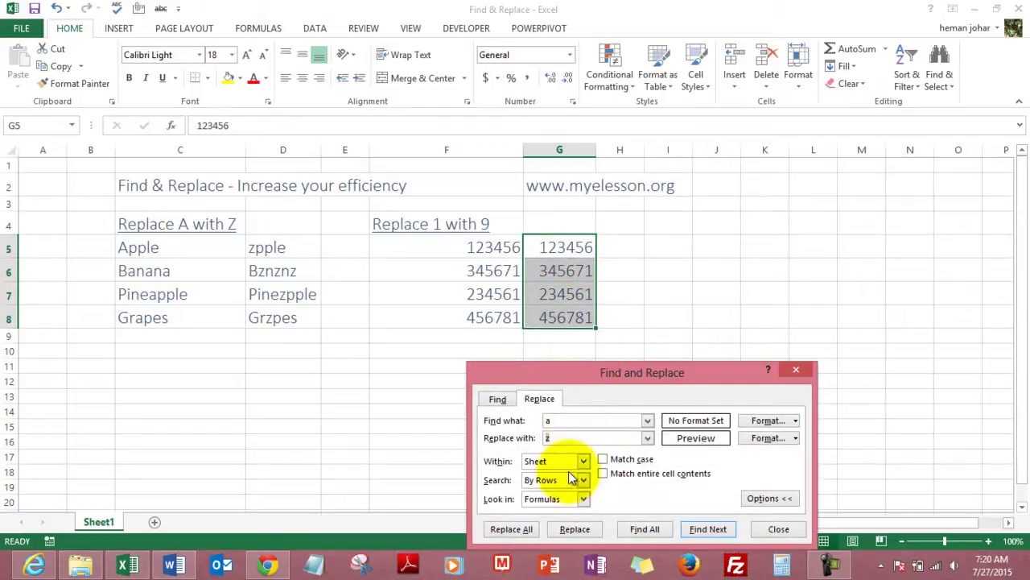
# Replace every 1 with 9 in the selection, making 4 replacements, and dismiss the message.
pyautogui.click(764, 499)
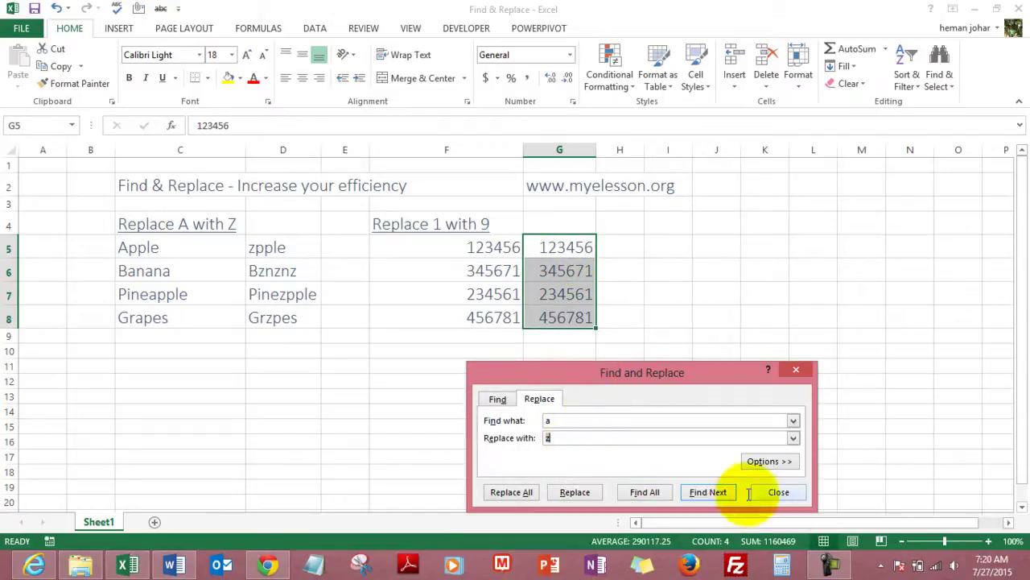
pyautogui.click(575, 419)
pyautogui.press('BackSpace')
pyautogui.write('1')
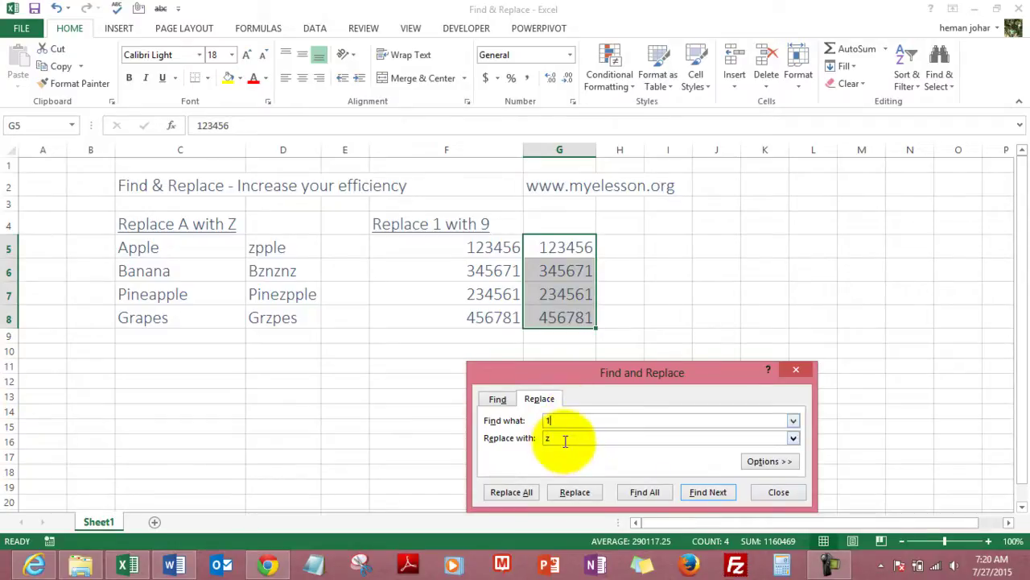
pyautogui.click(541, 437)
pyautogui.doubleClick(541, 437)
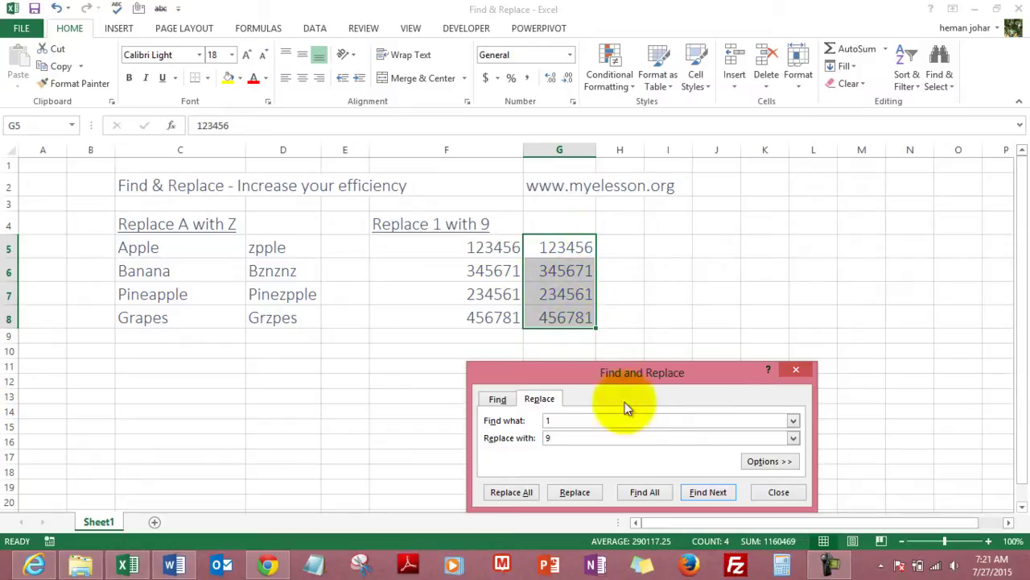
pyautogui.click(519, 492)
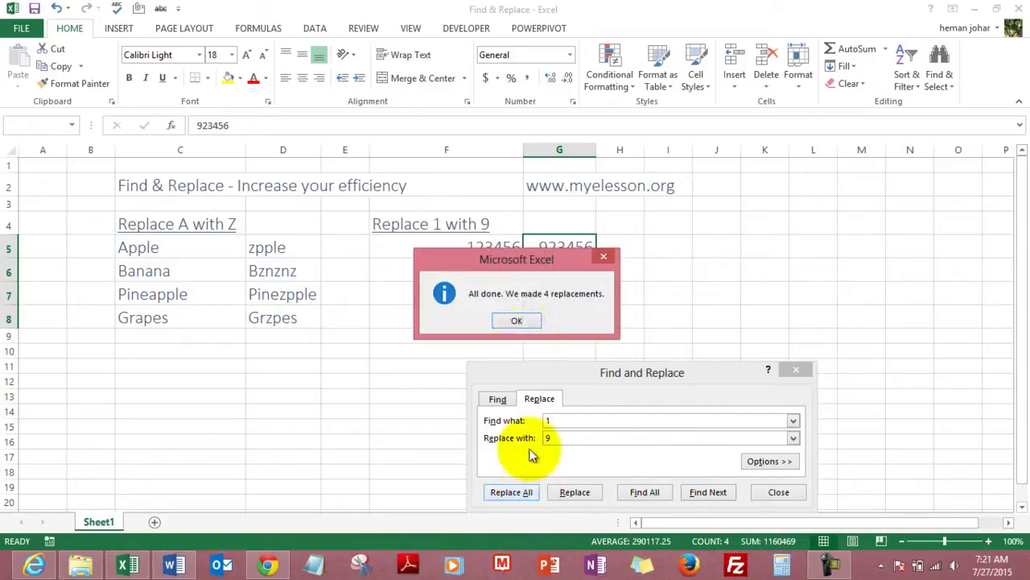
pyautogui.click(528, 321)
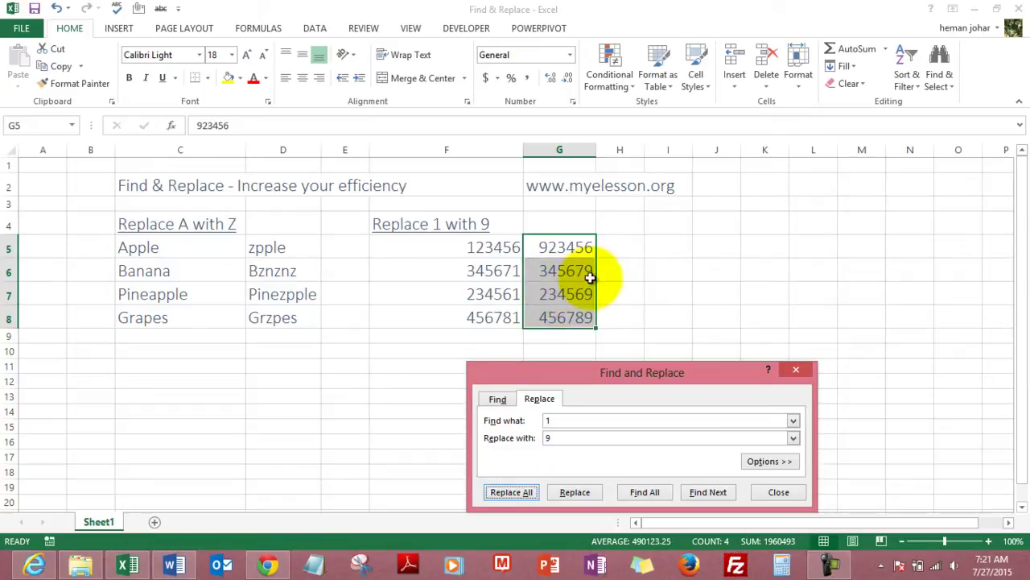
# Expand Options and inspect both Format choices and the Within scope list.
pyautogui.click(770, 465)
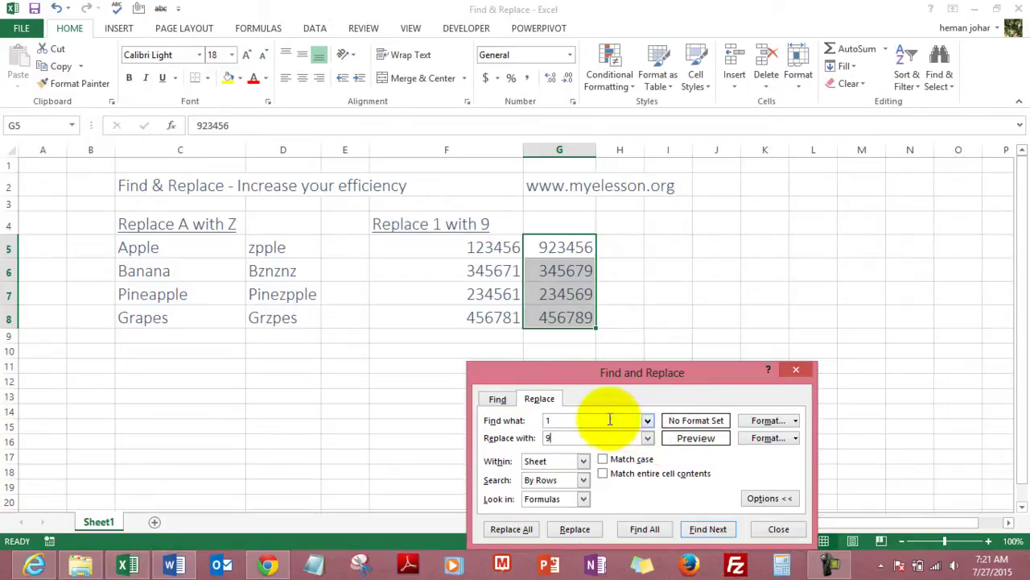
pyautogui.click(795, 421)
pyautogui.press('Escape')
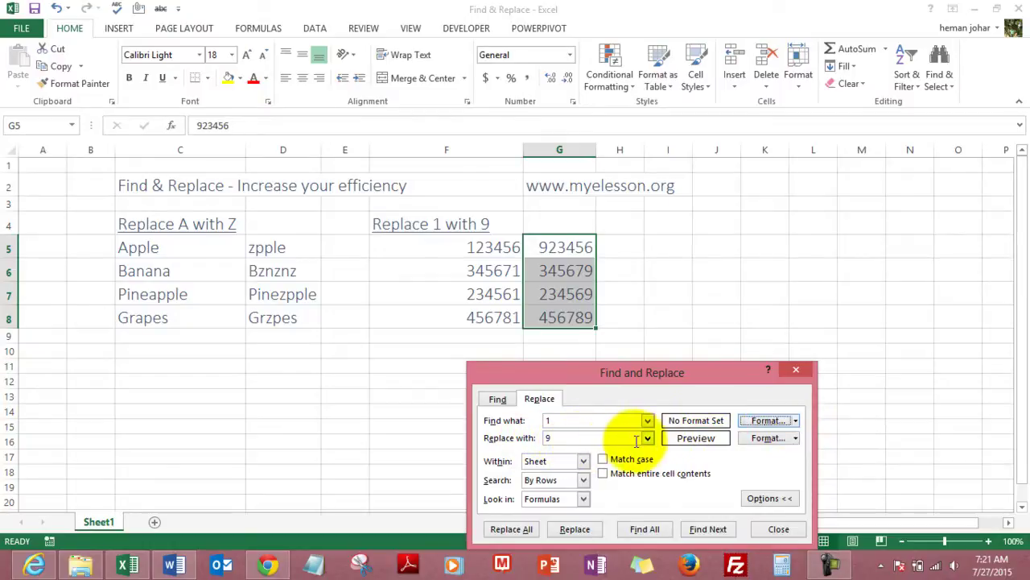
pyautogui.click(795, 438)
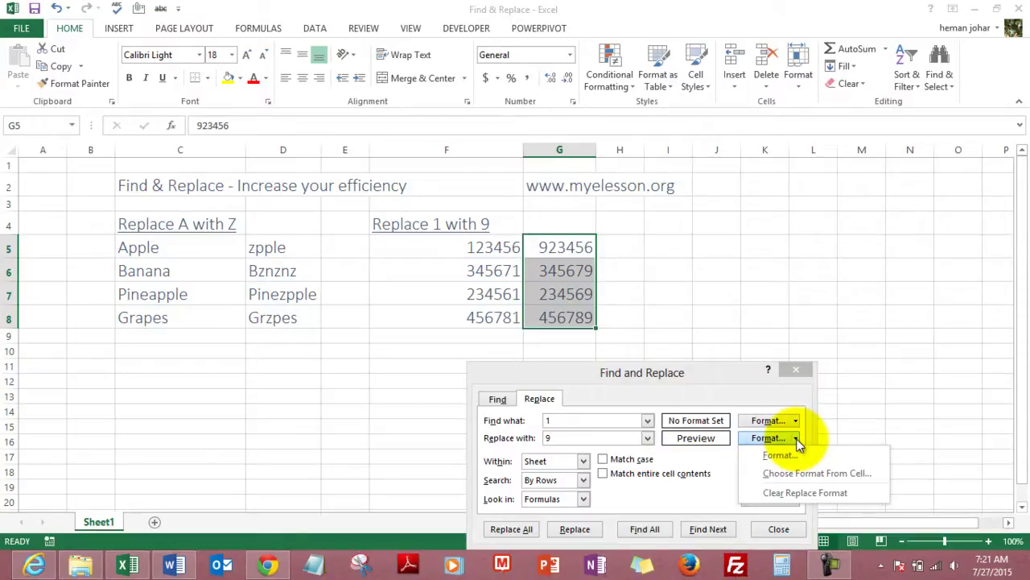
pyautogui.click(797, 442)
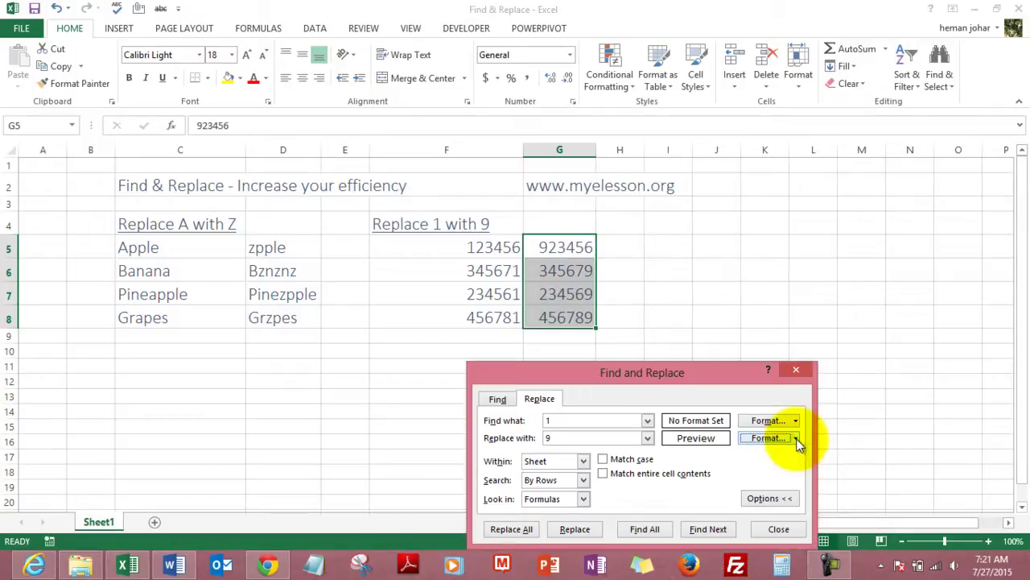
pyautogui.click(584, 461)
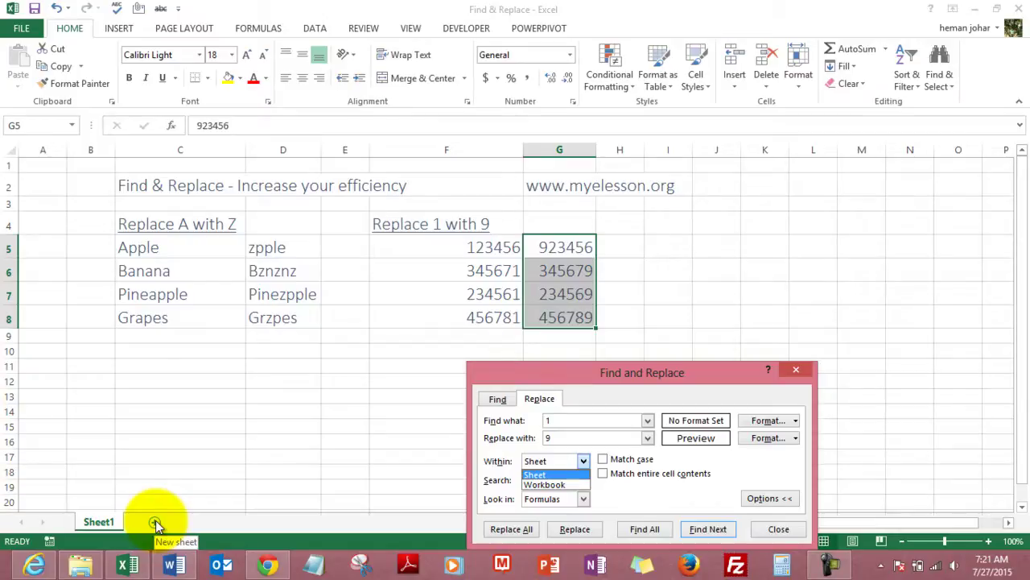
# Switch the search order to By Columns and keep Look in set to Formulas.
pyautogui.click(425, 383)
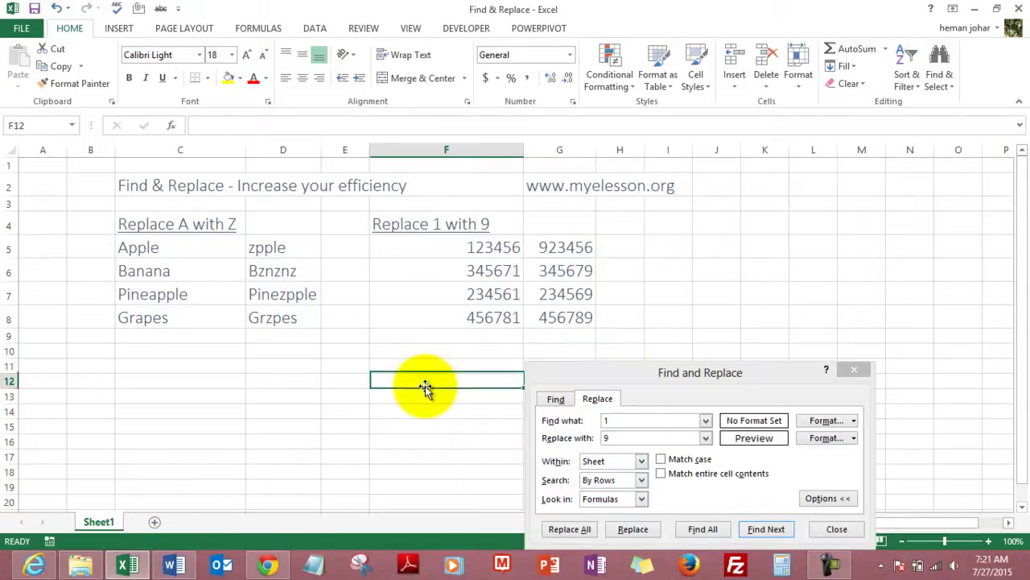
pyautogui.click(641, 480)
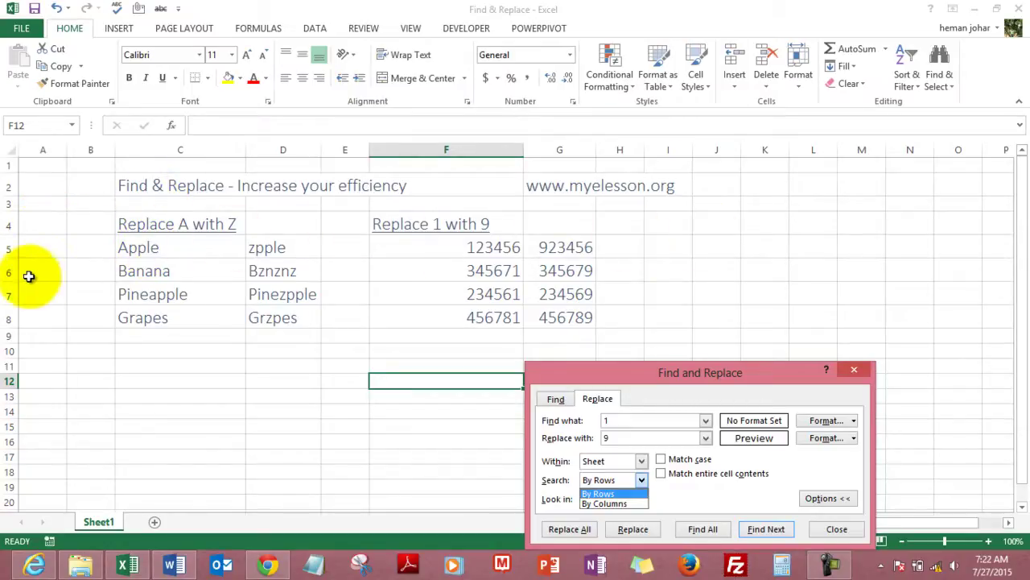
pyautogui.click(596, 503)
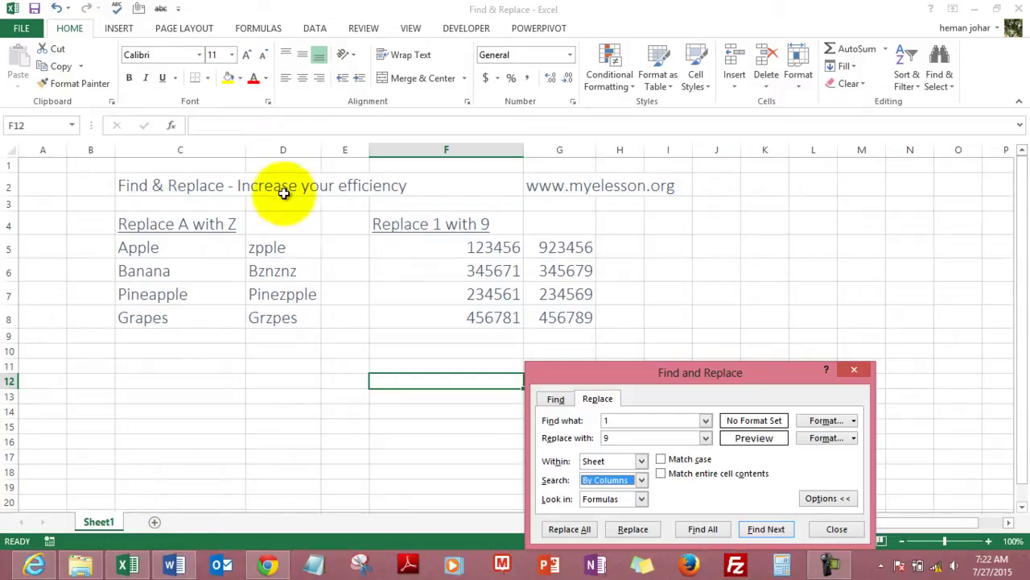
pyautogui.click(455, 441)
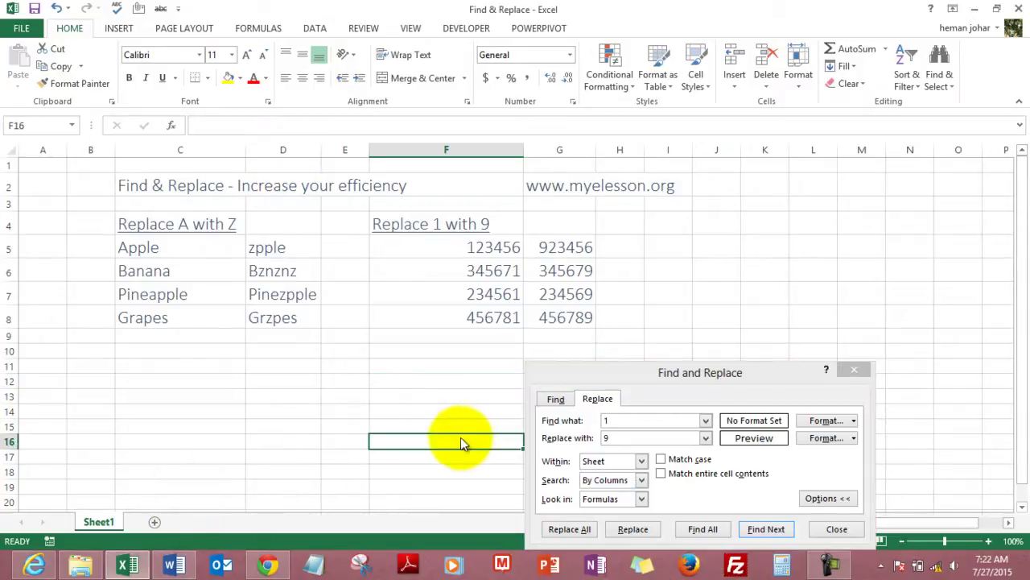
pyautogui.click(637, 503)
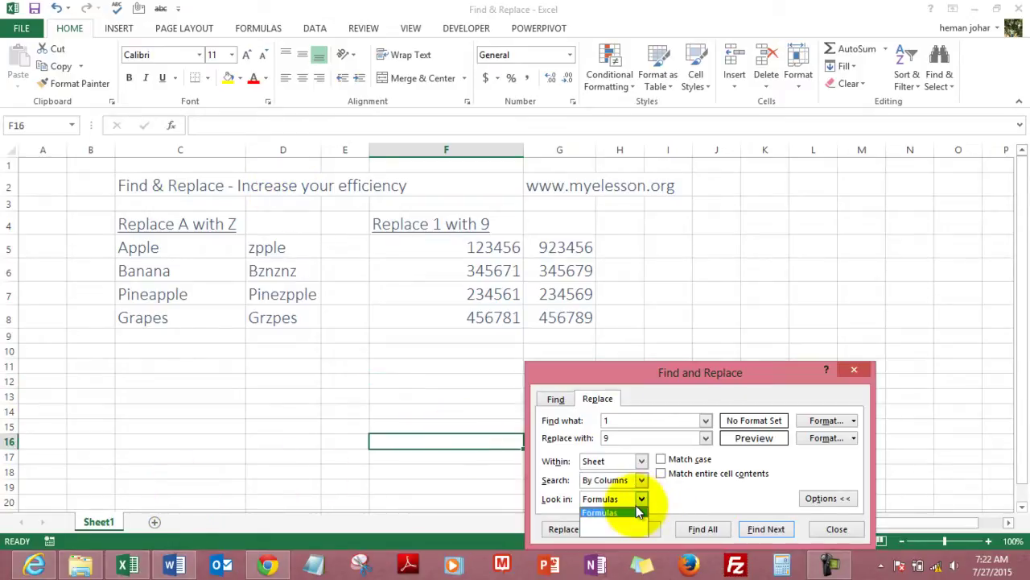
pyautogui.click(637, 512)
# Restore search order to By Rows, close Find and Replace, and open myelesson.org's Excel Training Videos page.
pyautogui.click(641, 479)
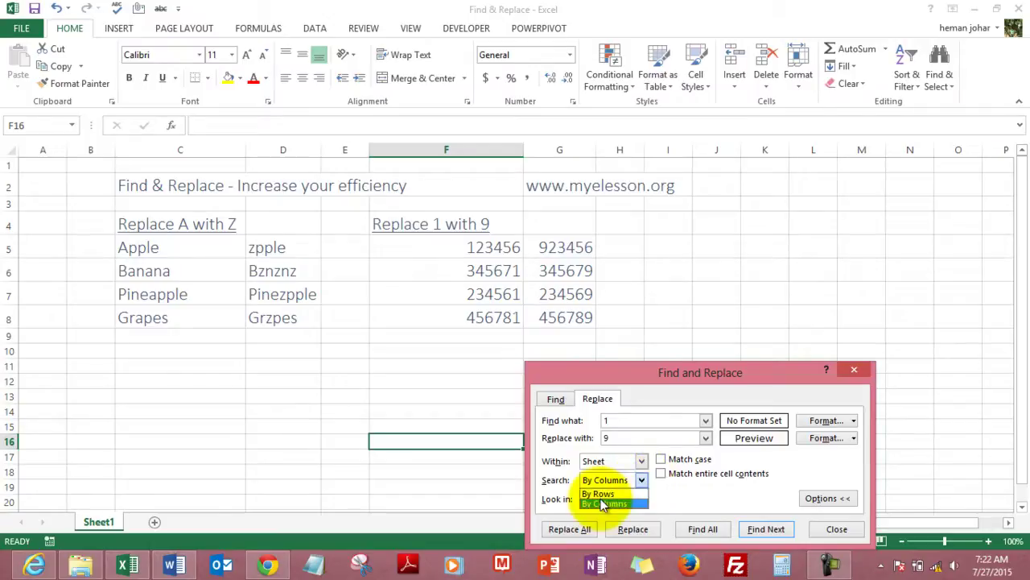
pyautogui.click(602, 503)
pyautogui.click(641, 480)
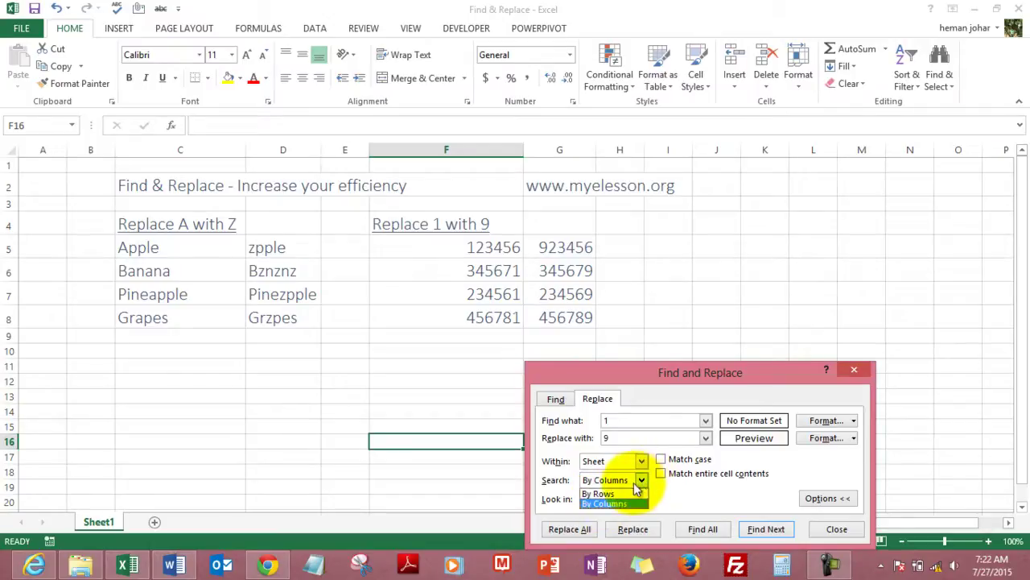
pyautogui.click(612, 493)
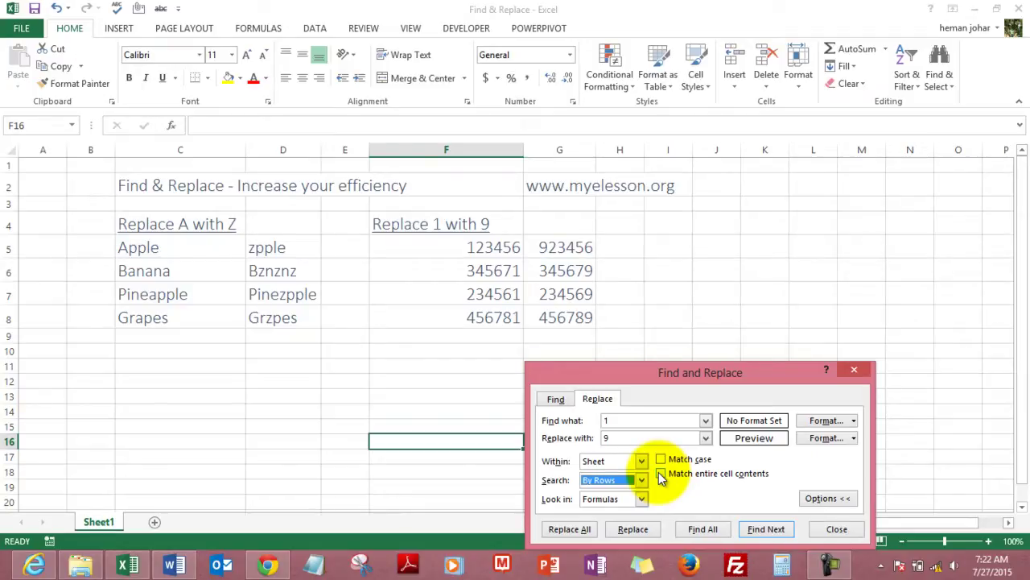
pyautogui.click(833, 528)
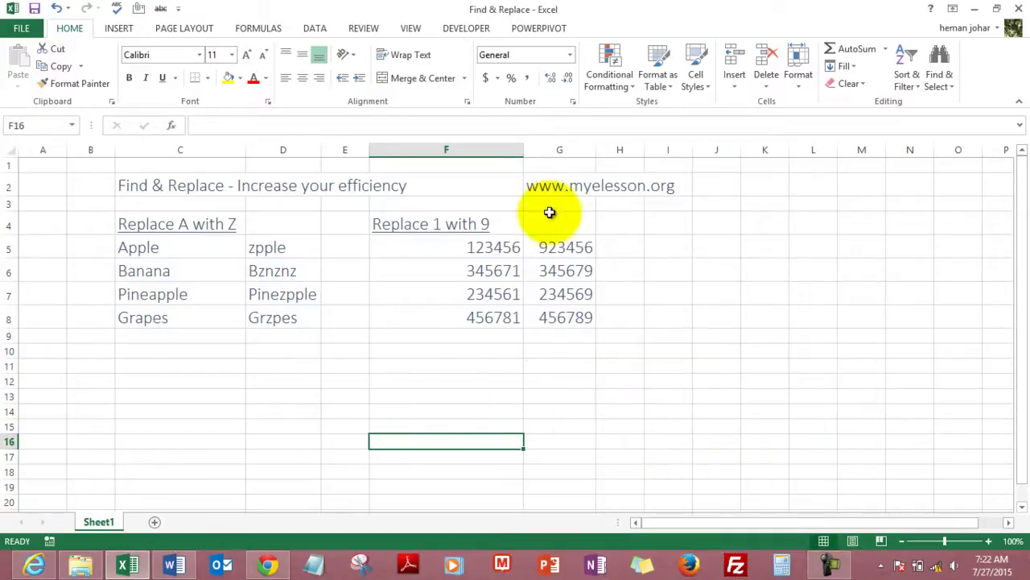
pyautogui.click(274, 557)
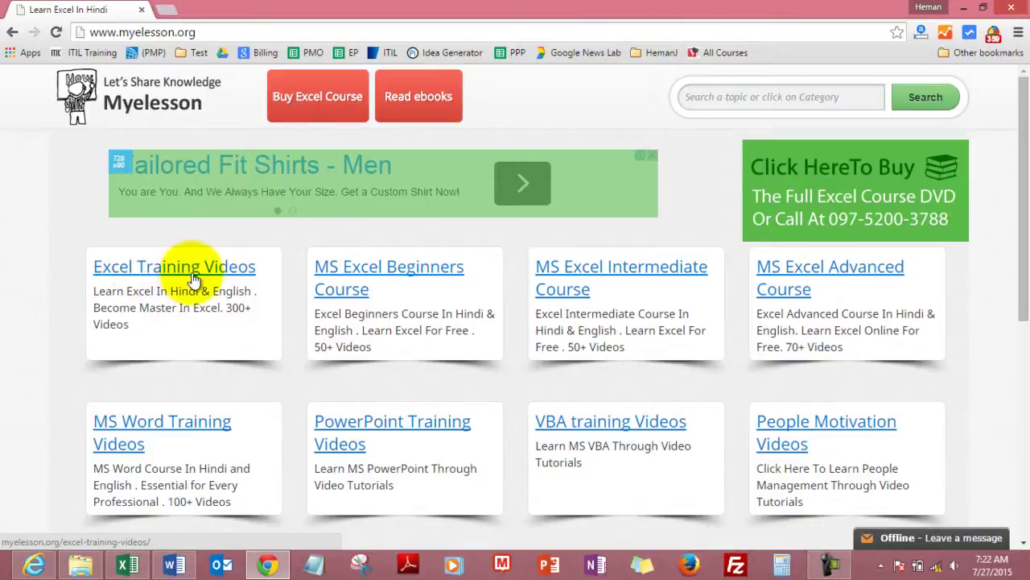
pyautogui.click(193, 274)
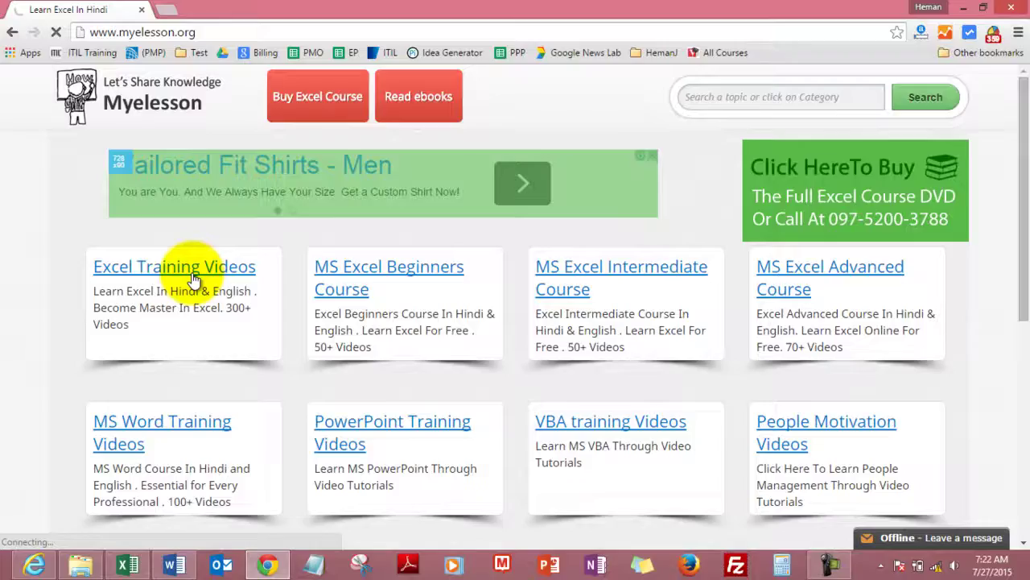
# Switch back to the Excel workbook and select empty cell F11.
pyautogui.click(127, 564)
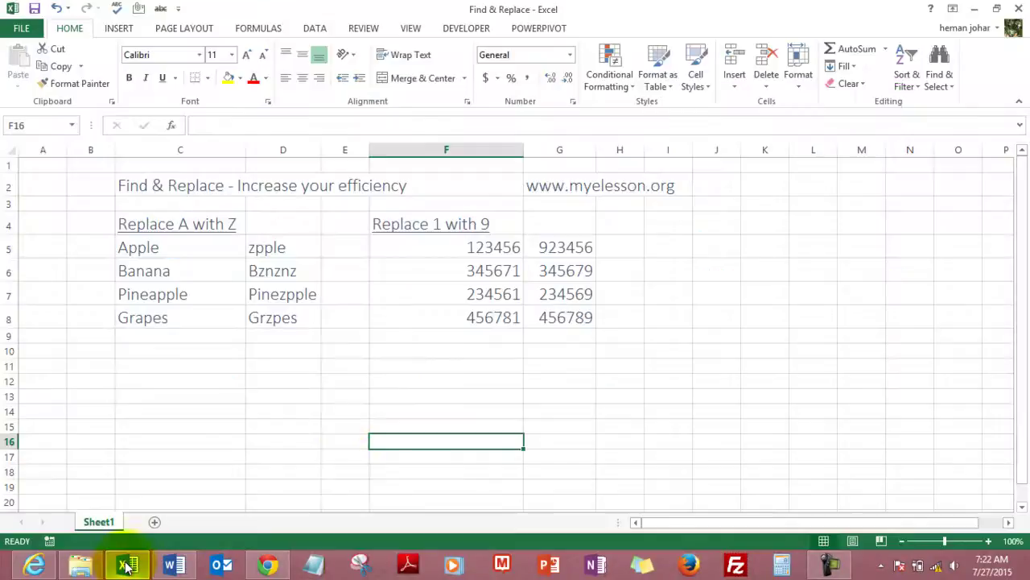
pyautogui.click(446, 363)
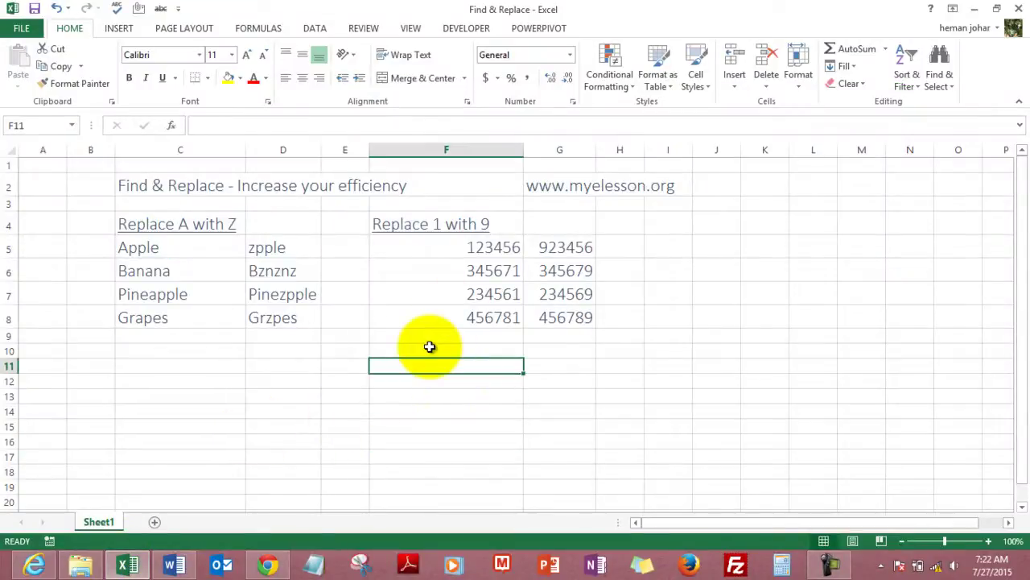